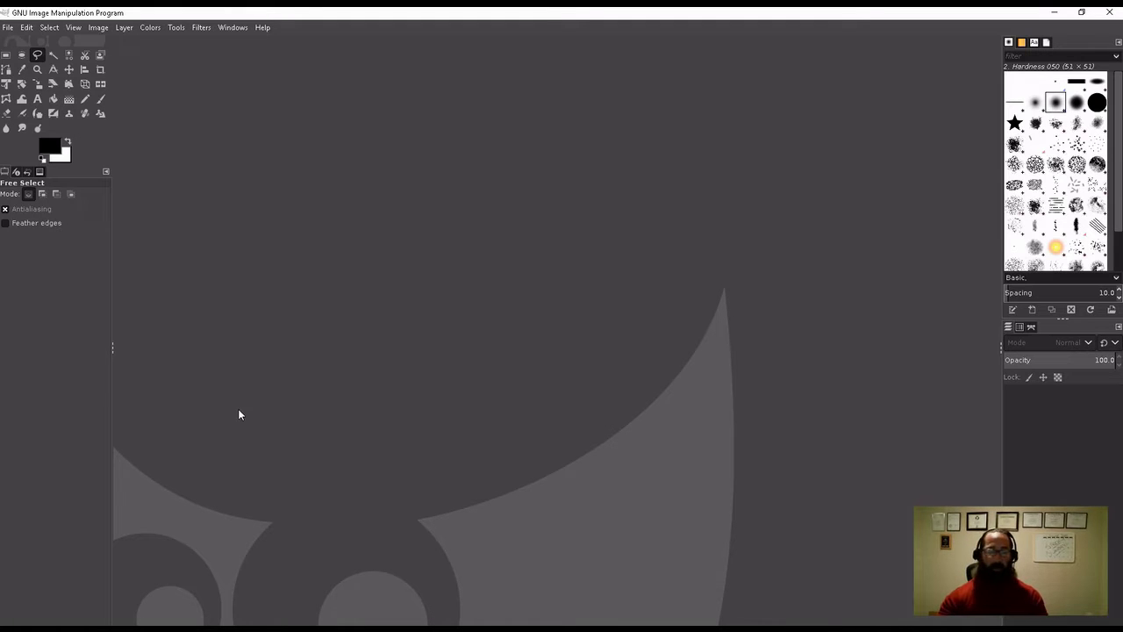
Step: Open 'gimp tutorial pic.jpg' from the Desktop in GIMP
{"action": "left_click", "coordinate": [7, 27]}
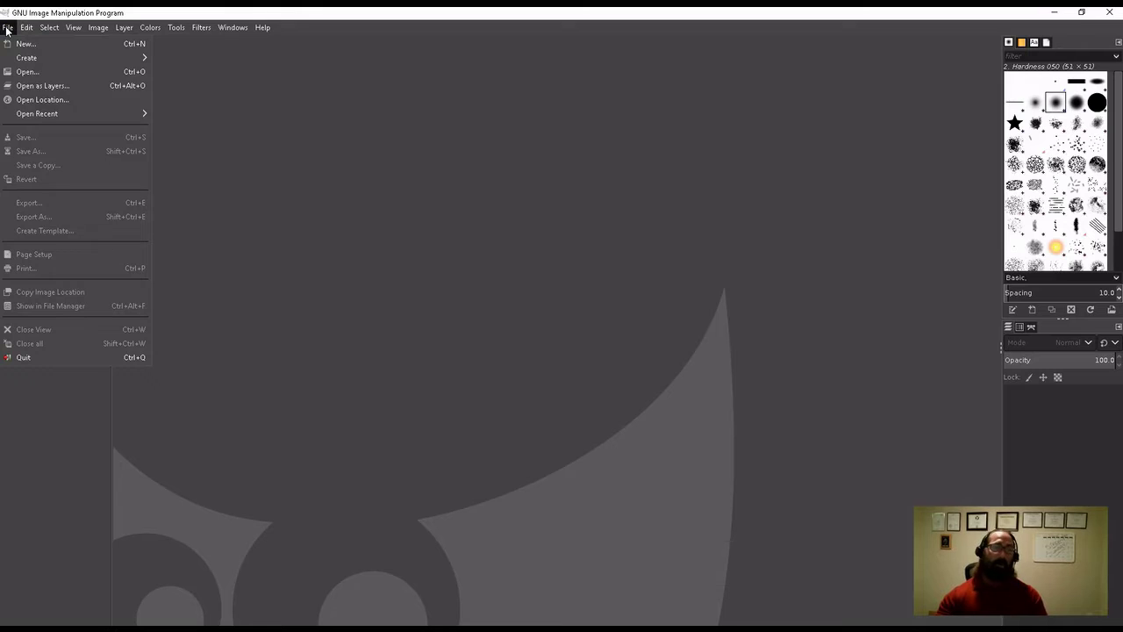
{"action": "left_click", "coordinate": [34, 71]}
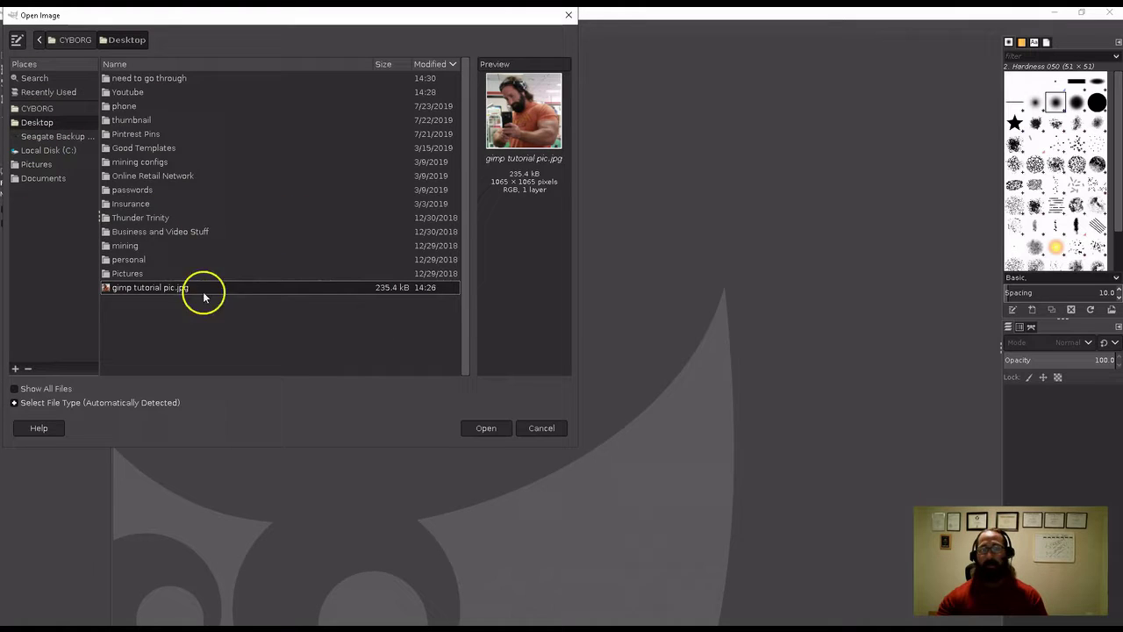
{"action": "left_click", "coordinate": [491, 429]}
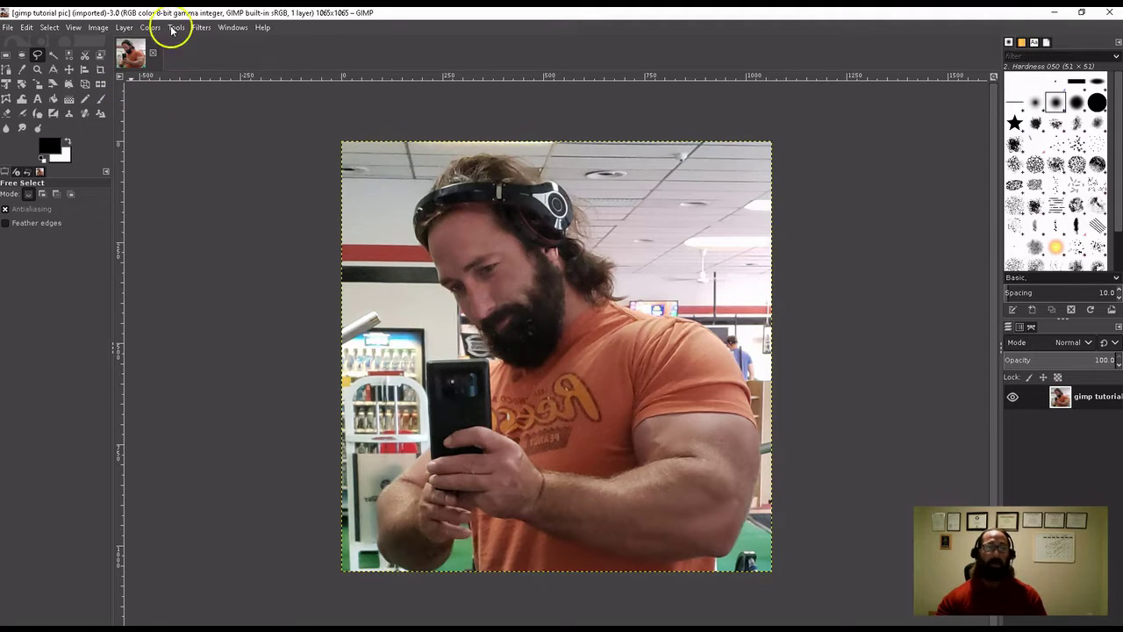
Step: Zoom with Fit Image in Window so the whole gym selfie fills the window
{"action": "left_click", "coordinate": [75, 27]}
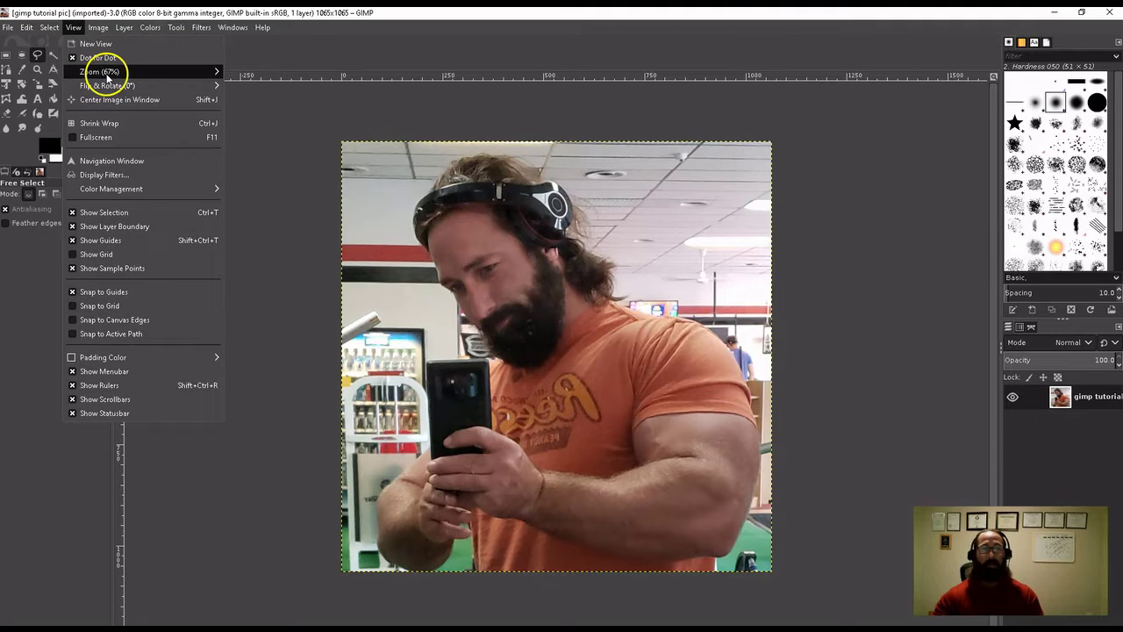
{"action": "mouse_move", "coordinate": [99, 71]}
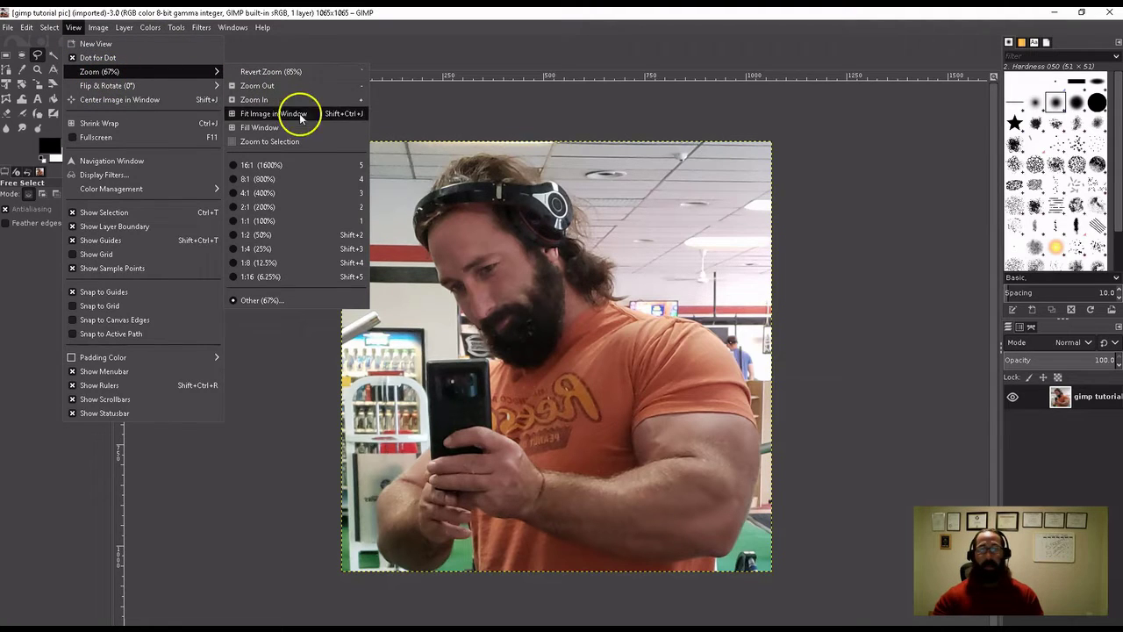
{"action": "left_click", "coordinate": [301, 113]}
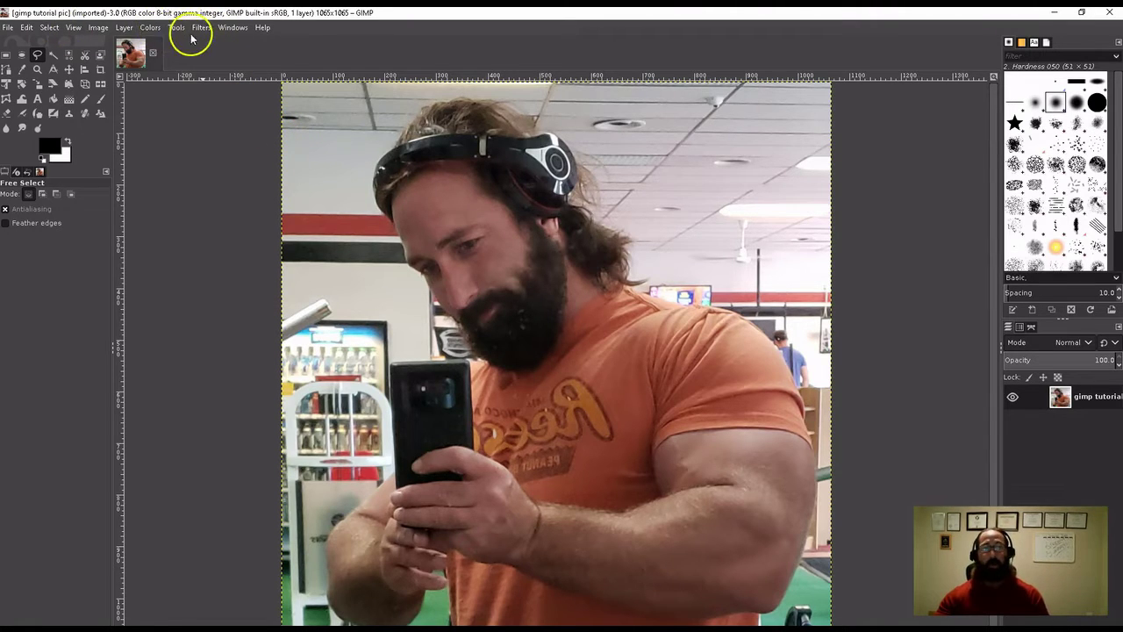
Step: Add an alpha channel to the photo's single layer
{"action": "left_click", "coordinate": [127, 28]}
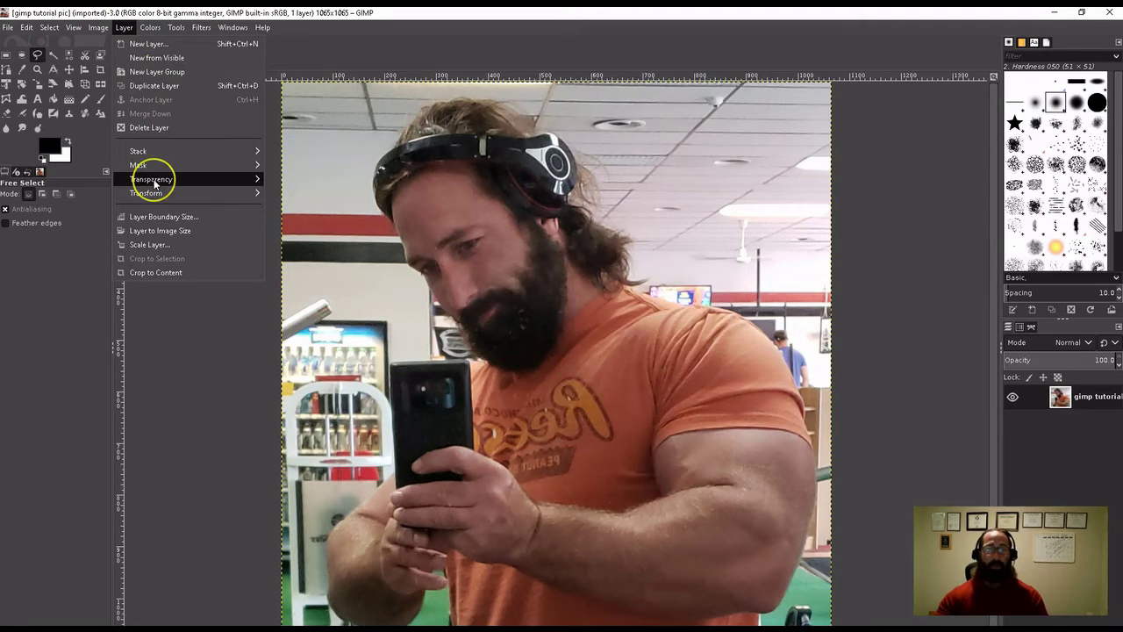
{"action": "mouse_move", "coordinate": [151, 179]}
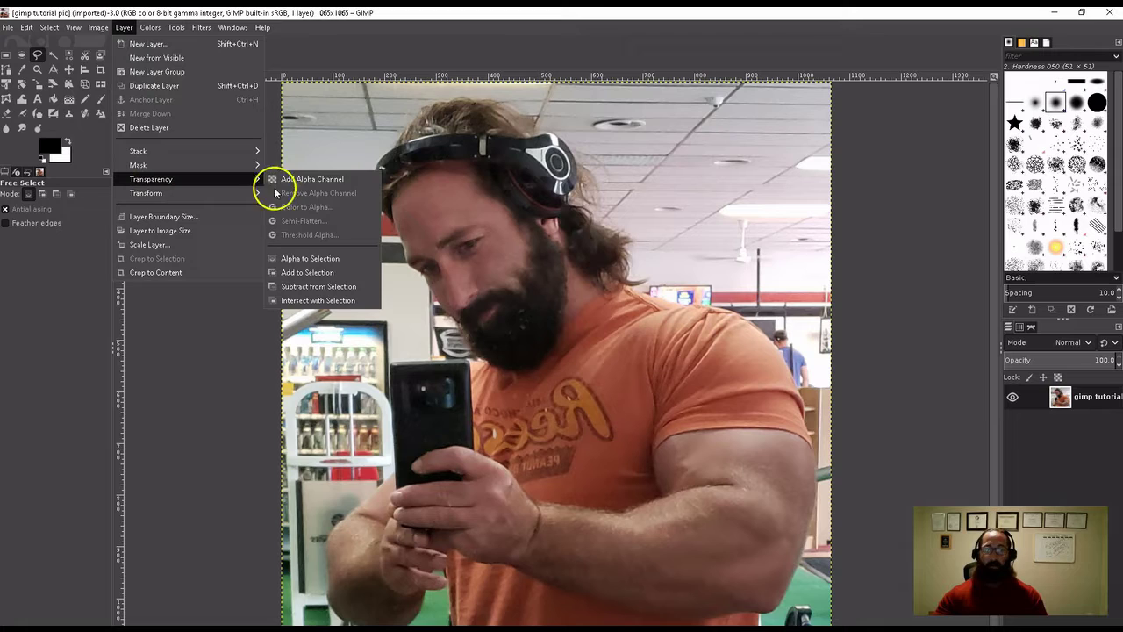
{"action": "left_click", "coordinate": [320, 180]}
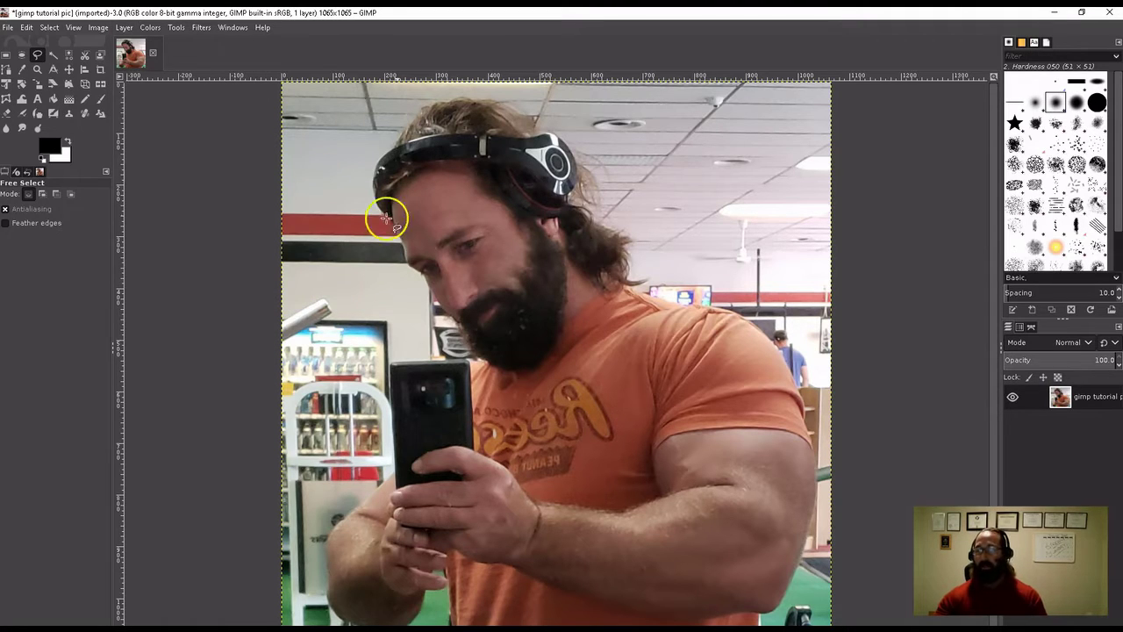
{"action": "left_click", "coordinate": [1083, 397]}
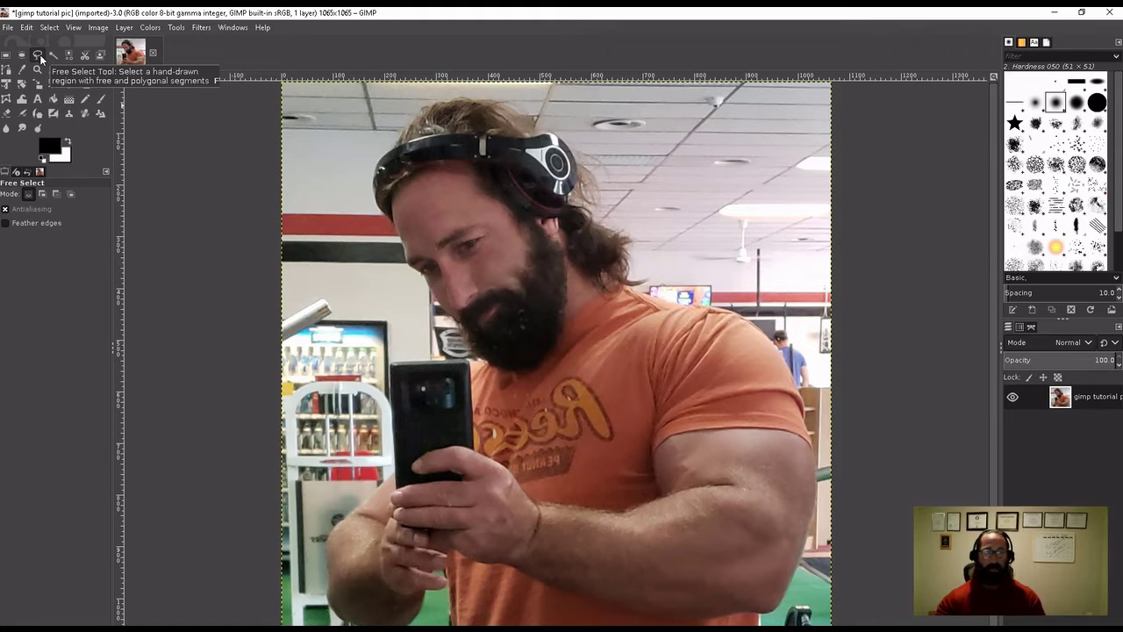
Step: Set the Free Select tool's selection mode to Replace
{"action": "left_click", "coordinate": [29, 195]}
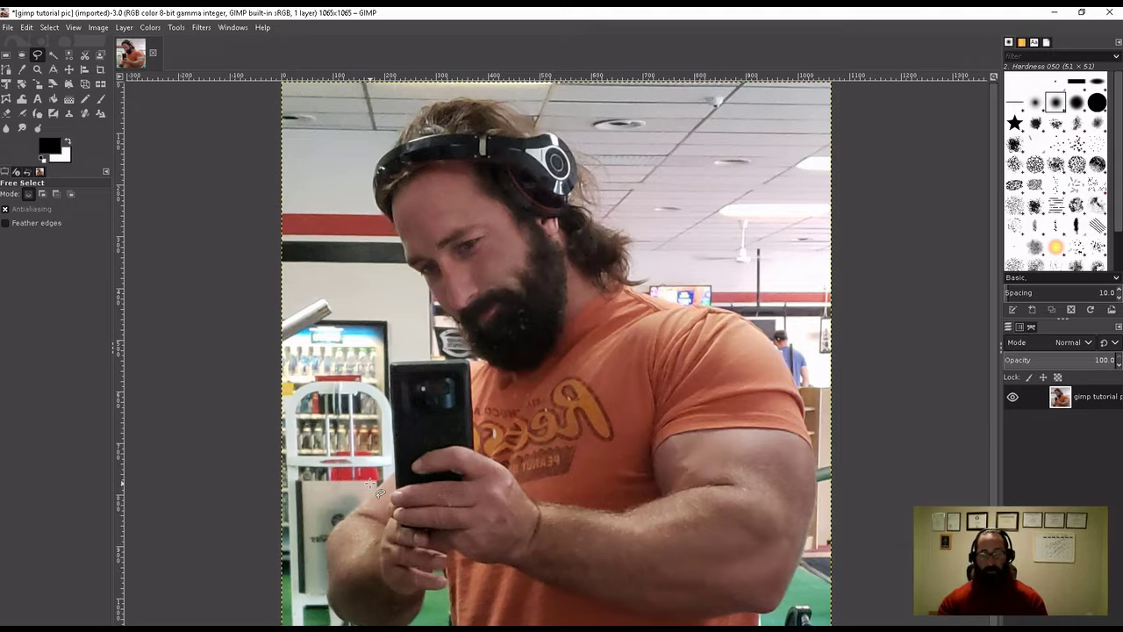
Step: Trace the freehand outline around the hand and along the photo's bottom edge
{"action": "scroll", "coordinate": [409, 469], "scroll_direction": "up", "scroll_amount": 1, "text": "ctrl"}
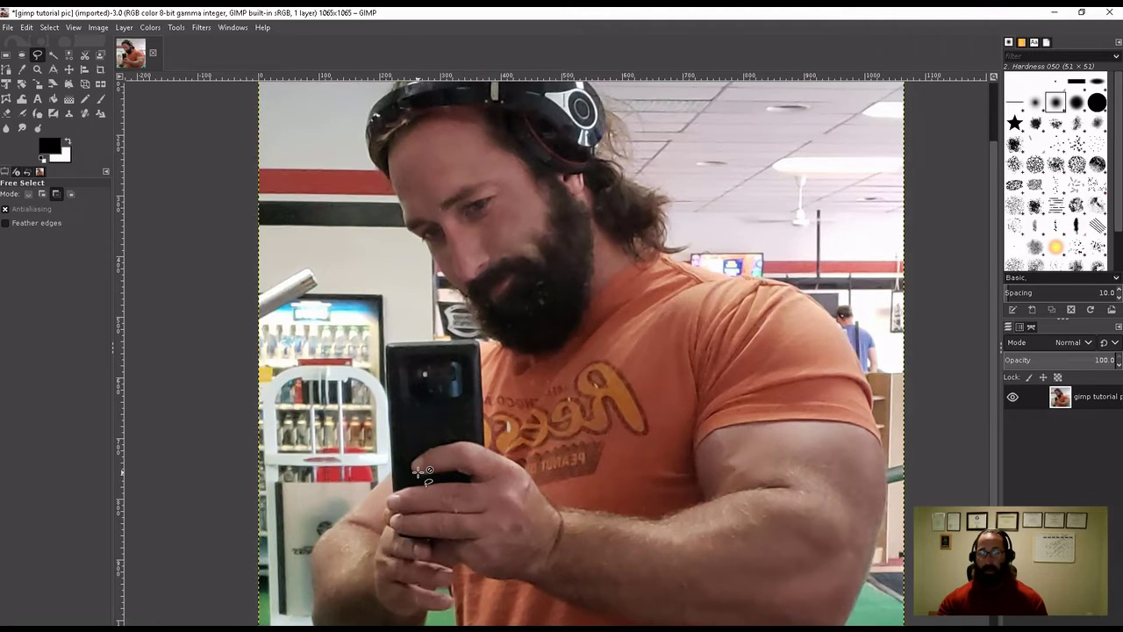
{"action": "scroll", "coordinate": [420, 474], "scroll_direction": "up", "scroll_amount": 1, "text": "ctrl"}
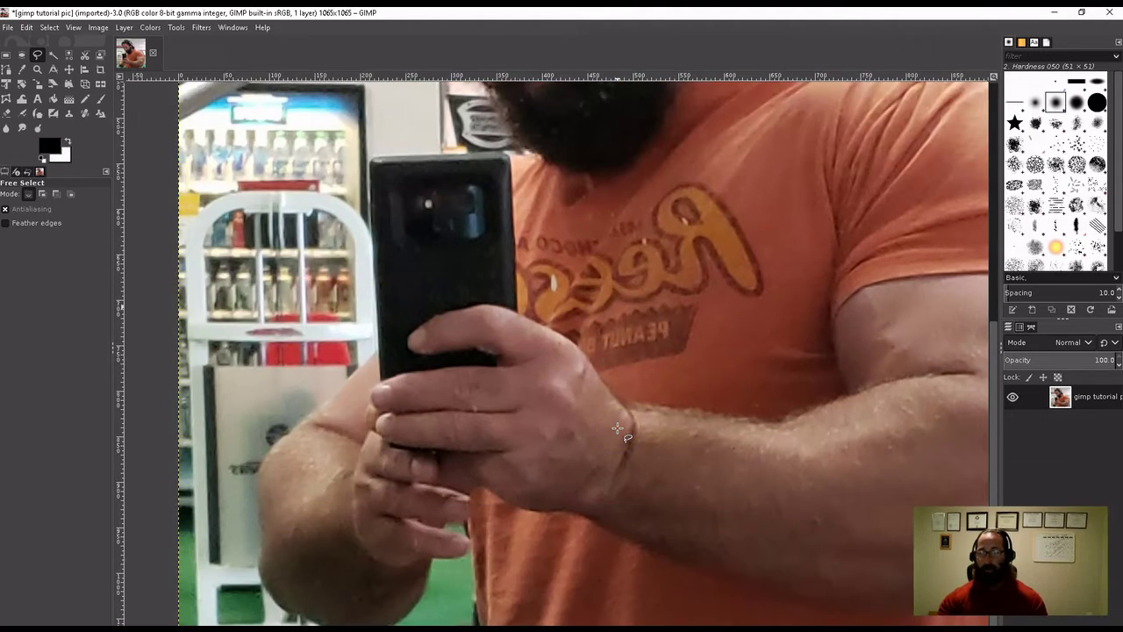
{"action": "left_click", "coordinate": [599, 442]}
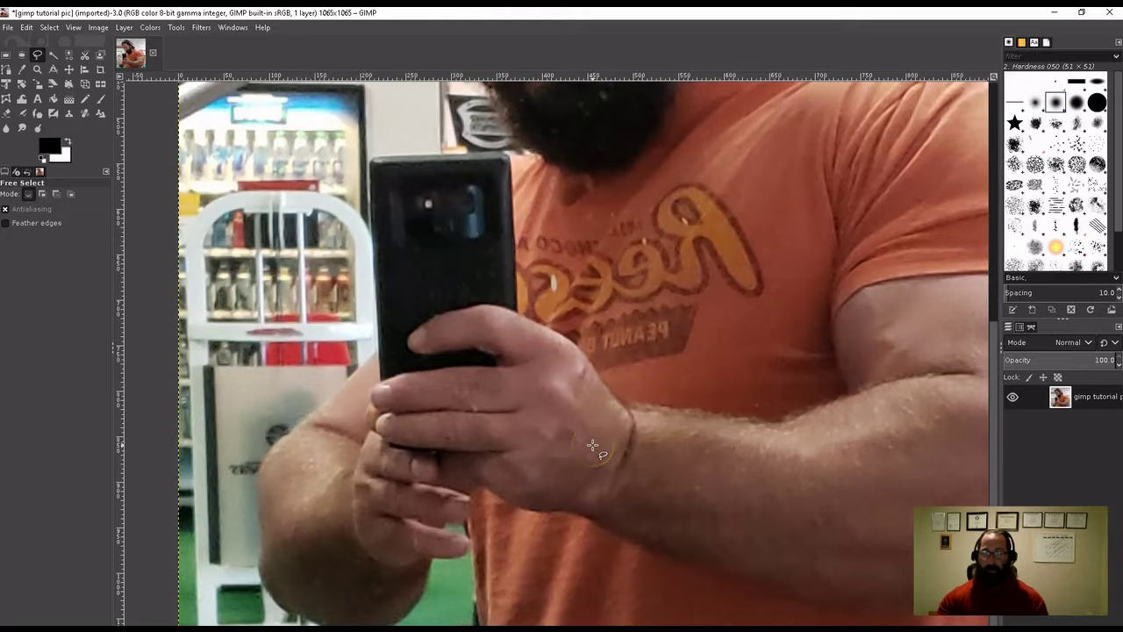
{"action": "left_click", "coordinate": [469, 588]}
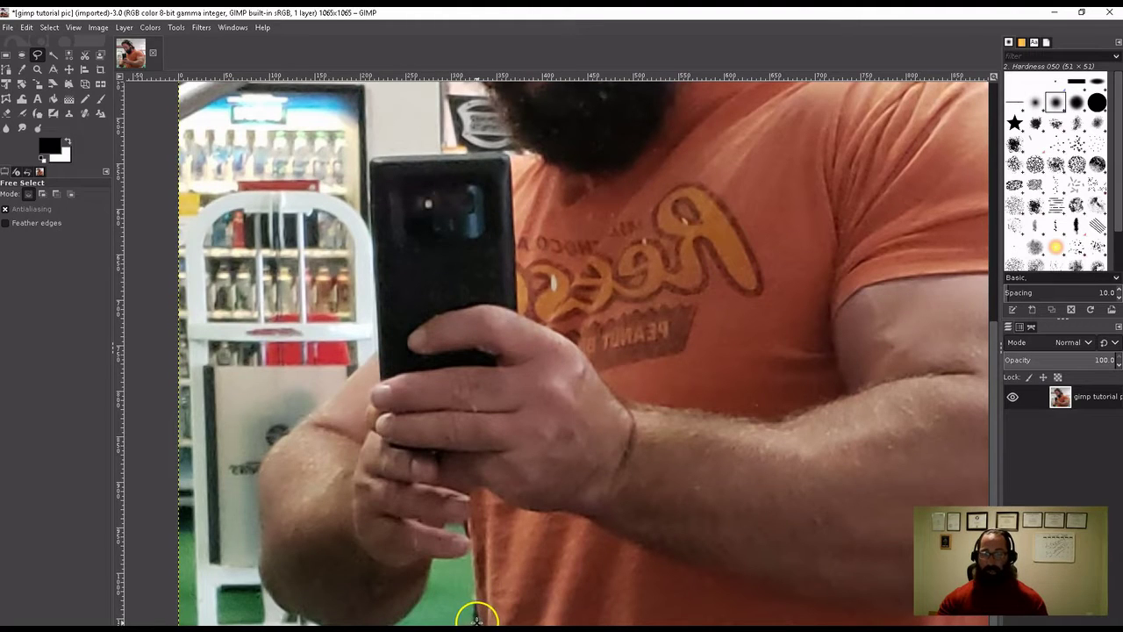
{"action": "left_click_drag", "start_coordinate": [476, 618], "coordinate": [477, 592]}
{"action": "left_click", "coordinate": [474, 552]}
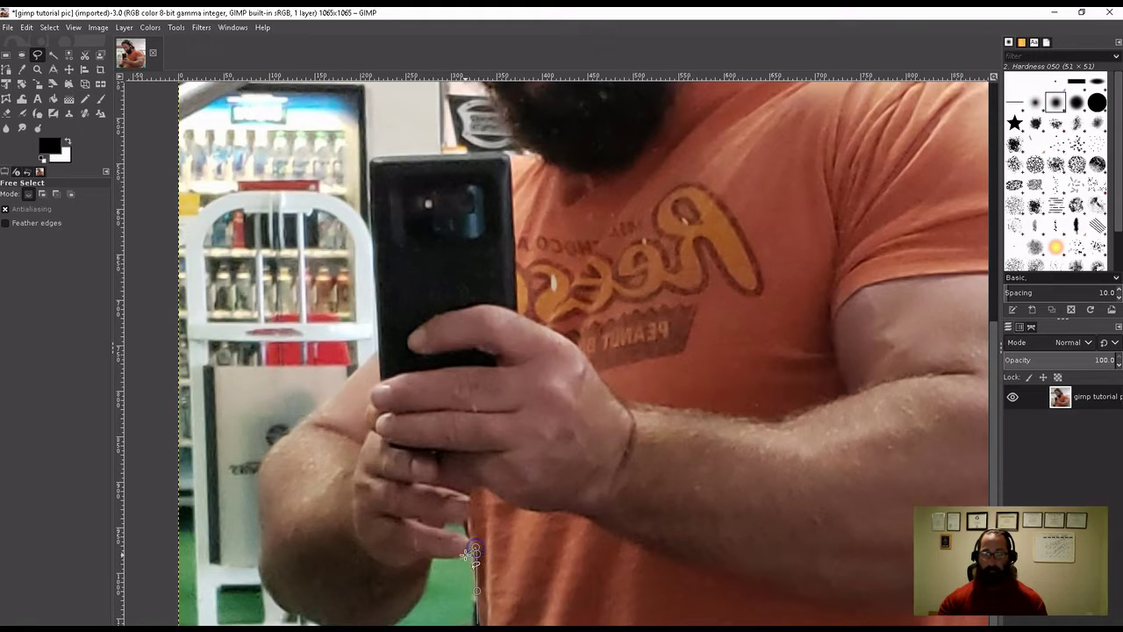
{"action": "left_click", "coordinate": [463, 552]}
{"action": "left_click", "coordinate": [447, 554]}
{"action": "left_click", "coordinate": [426, 560]}
{"action": "left_click", "coordinate": [424, 573]}
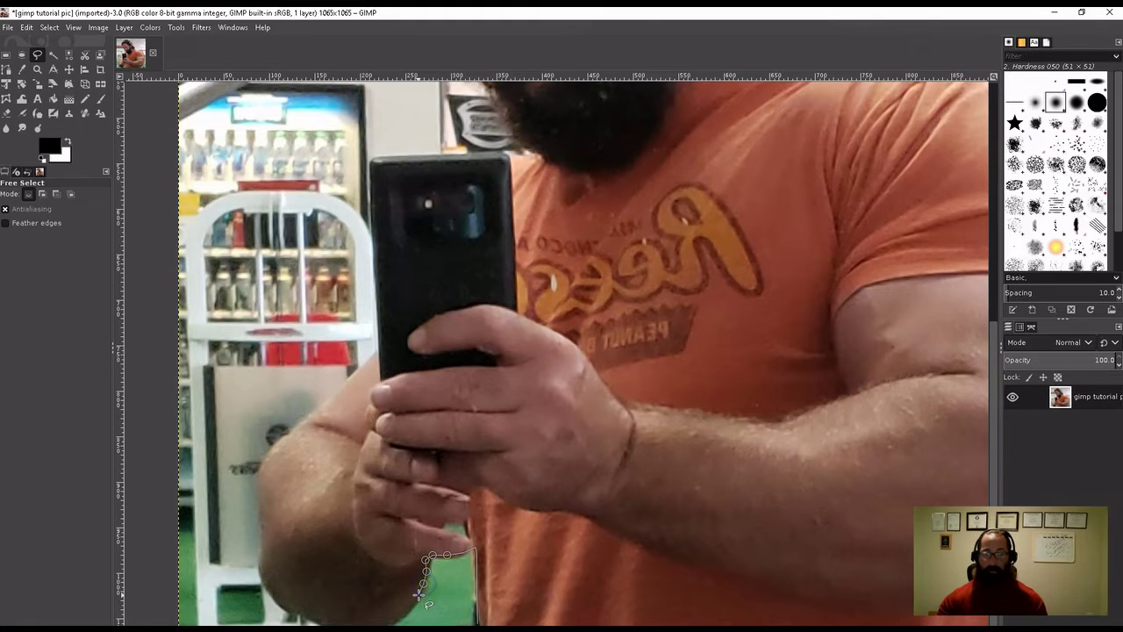
{"action": "left_click", "coordinate": [419, 594]}
{"action": "left_click", "coordinate": [405, 611]}
{"action": "left_click", "coordinate": [395, 619]}
{"action": "left_click", "coordinate": [385, 623]}
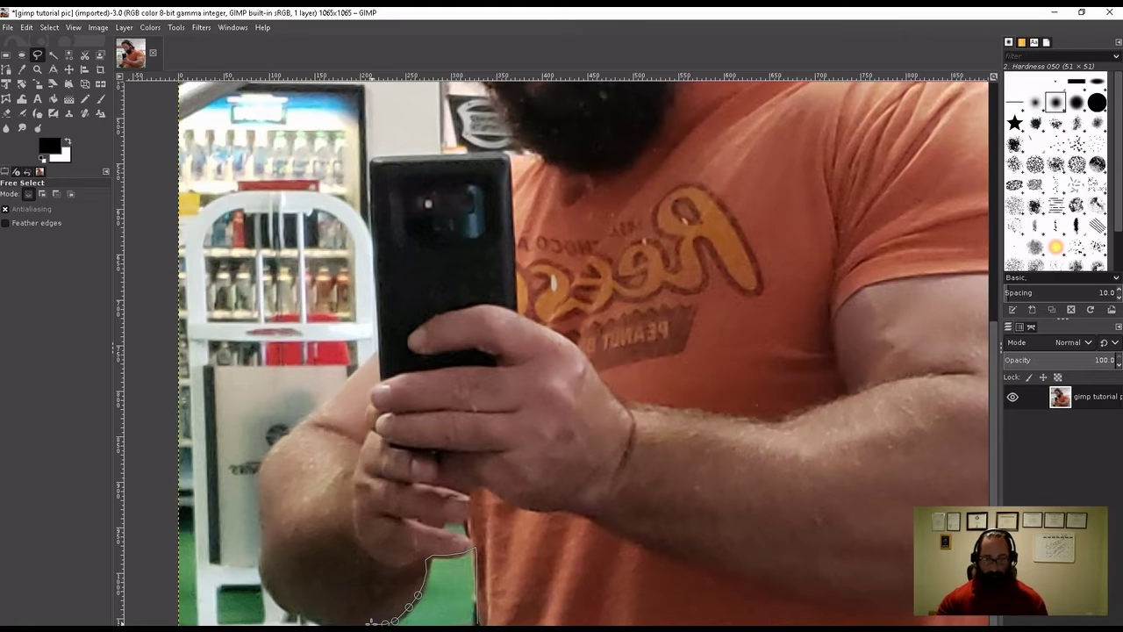
{"action": "left_click", "coordinate": [326, 618]}
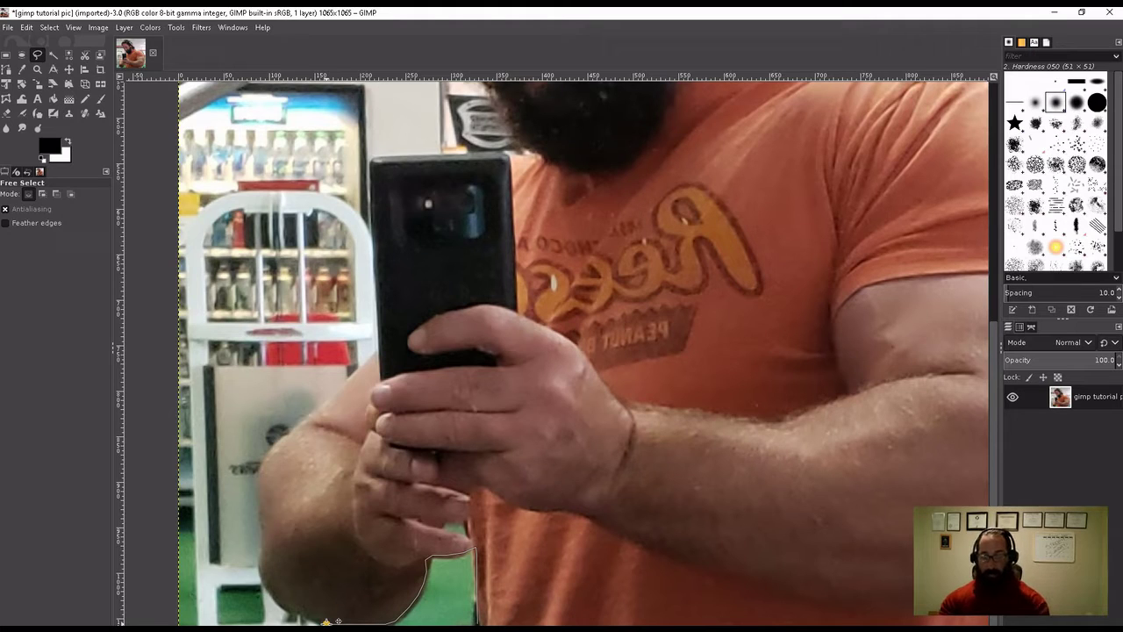
{"action": "left_click", "coordinate": [329, 619]}
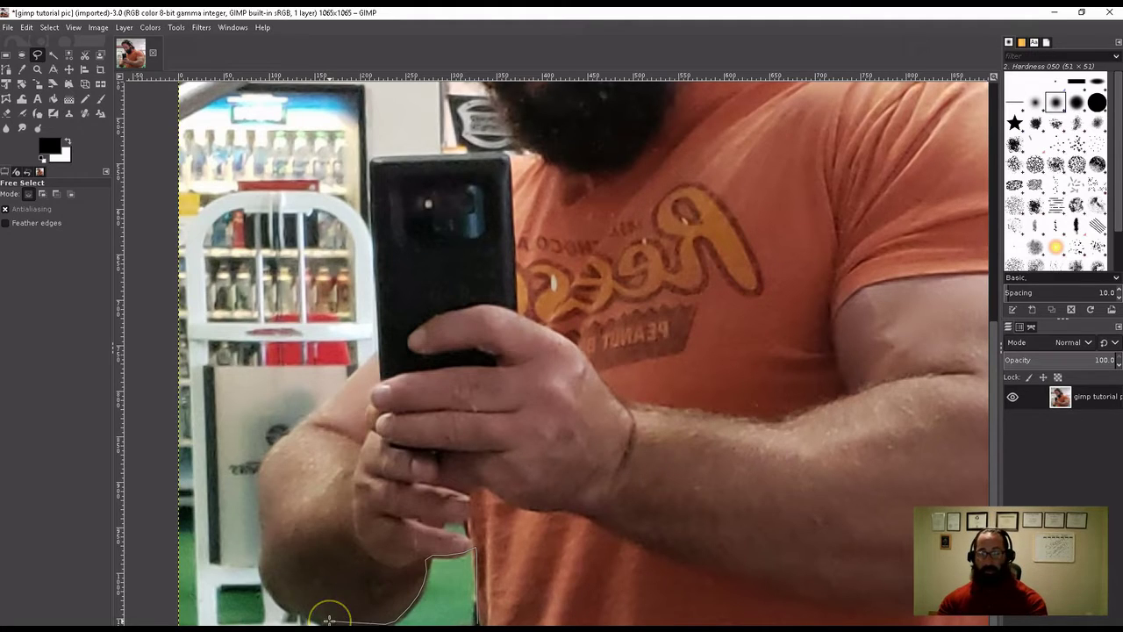
{"action": "left_click_drag", "start_coordinate": [329, 619], "coordinate": [412, 599]}
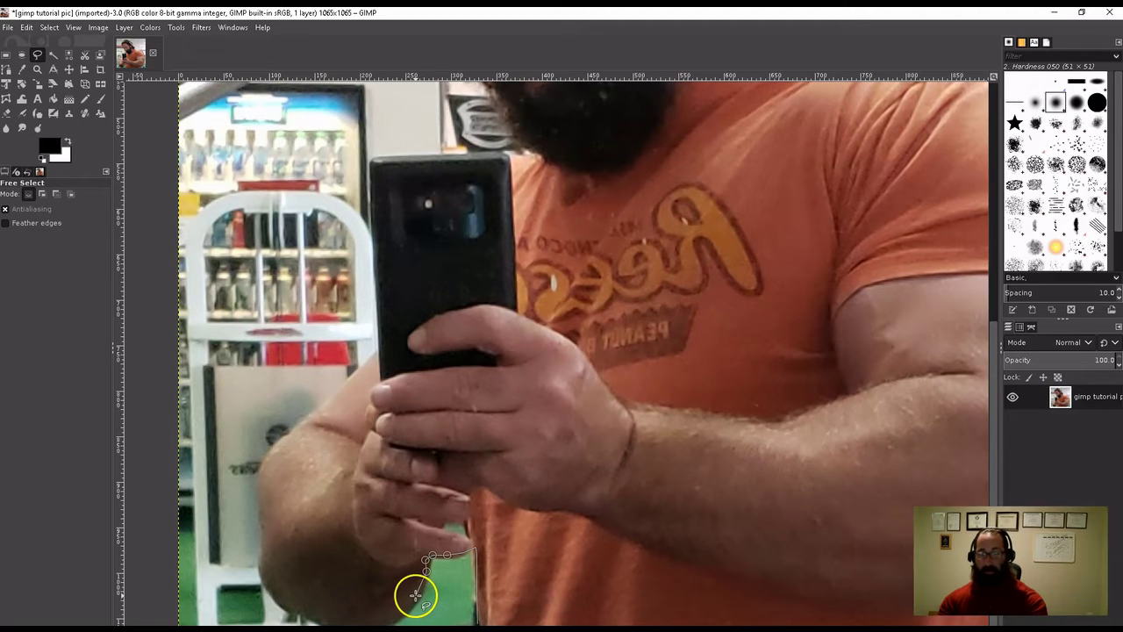
{"action": "left_click", "coordinate": [421, 593]}
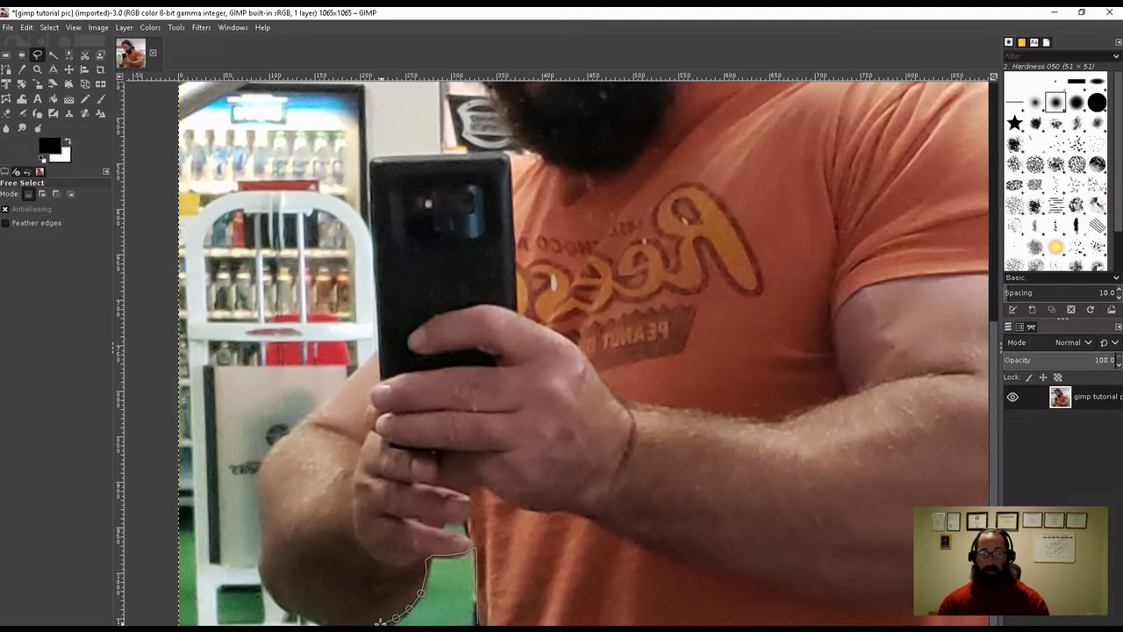
{"action": "left_click_drag", "start_coordinate": [372, 622], "coordinate": [329, 620]}
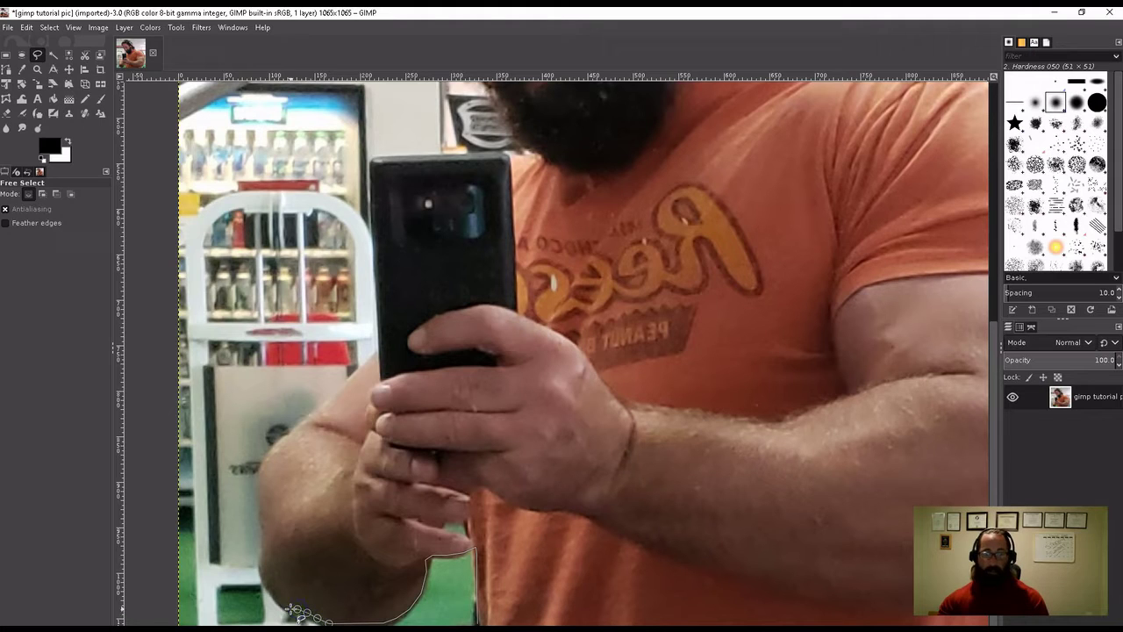
Step: Continue the outline up the forearm and around the phone's left side and top
{"action": "left_click_drag", "start_coordinate": [270, 587], "coordinate": [263, 520]}
{"action": "left_click", "coordinate": [262, 516]}
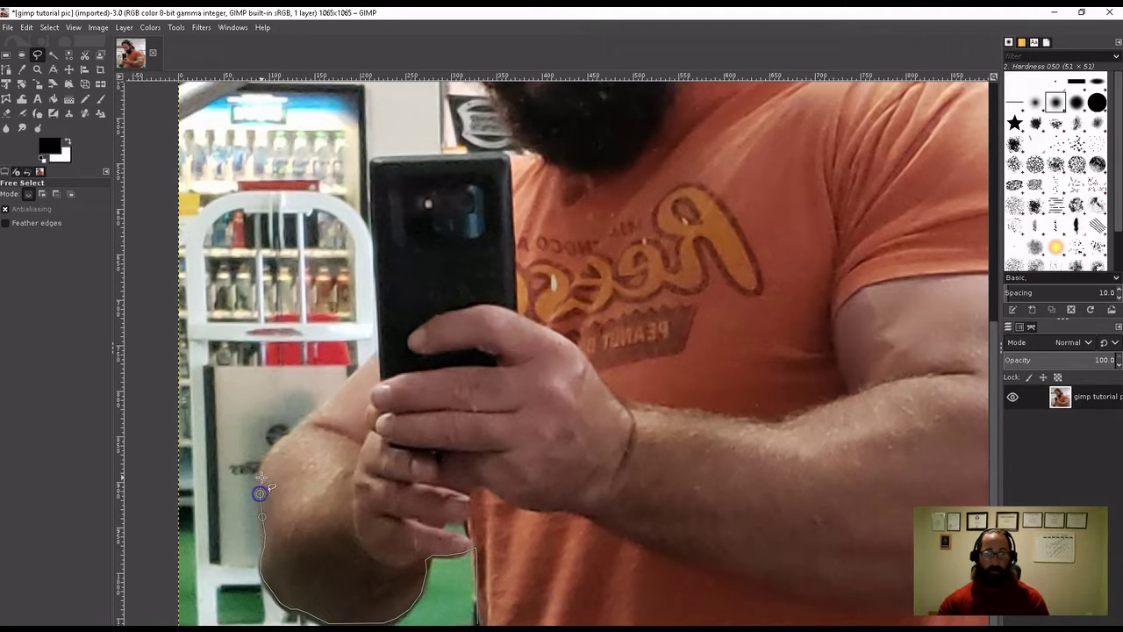
{"action": "left_click", "coordinate": [275, 448]}
{"action": "left_click", "coordinate": [326, 401]}
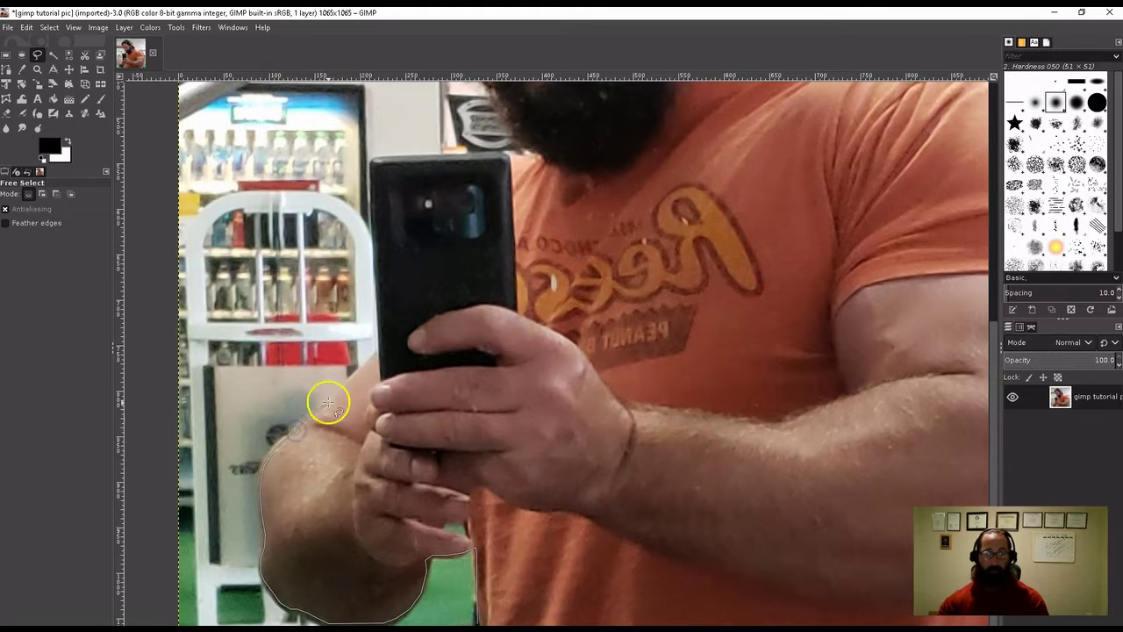
{"action": "left_click", "coordinate": [377, 354]}
{"action": "left_click", "coordinate": [373, 160]}
{"action": "left_click", "coordinate": [502, 156]}
Step: Trace up the beard, cheek and forehead, around the headphones and across the hair
{"action": "scroll", "coordinate": [518, 169], "scroll_direction": "up", "scroll_amount": 3}
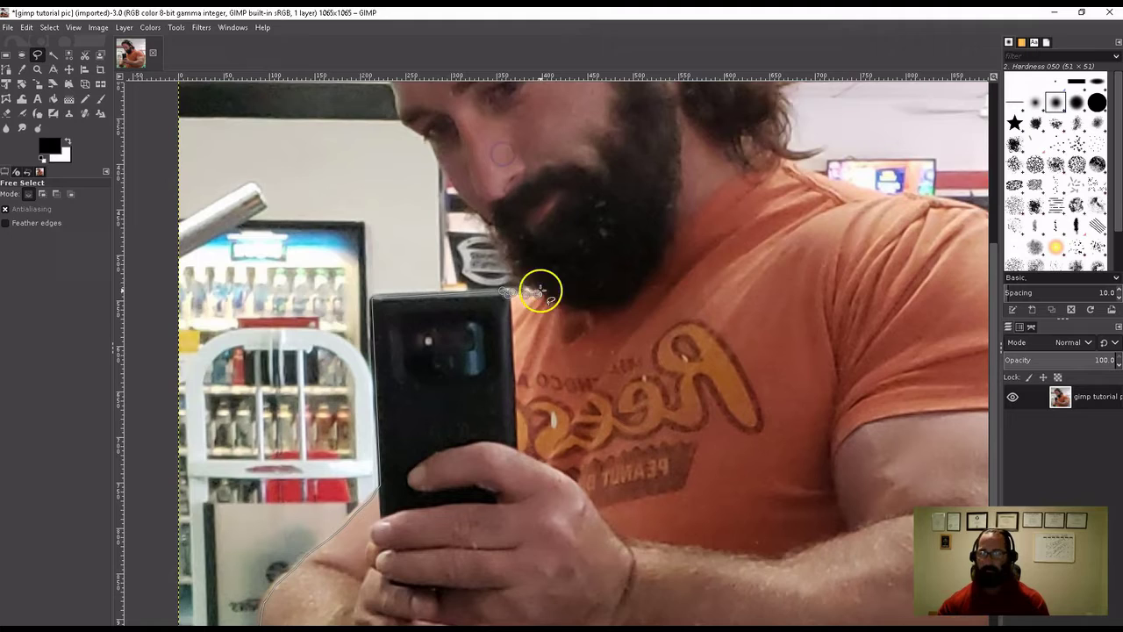
{"action": "left_click", "coordinate": [507, 255]}
{"action": "scroll", "coordinate": [507, 255], "scroll_direction": "up", "scroll_amount": 3}
{"action": "left_click", "coordinate": [401, 238]}
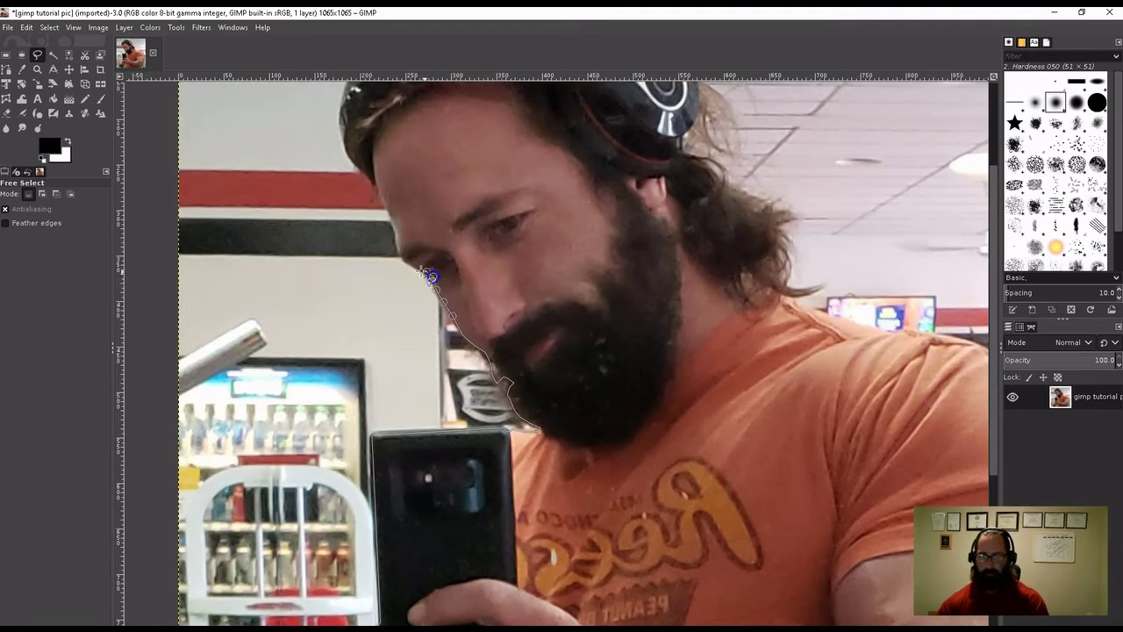
{"action": "left_click", "coordinate": [389, 205]}
{"action": "scroll", "coordinate": [389, 205], "scroll_direction": "up", "scroll_amount": 3}
{"action": "left_click", "coordinate": [341, 278]}
{"action": "left_click", "coordinate": [351, 230]}
{"action": "left_click", "coordinate": [388, 188]}
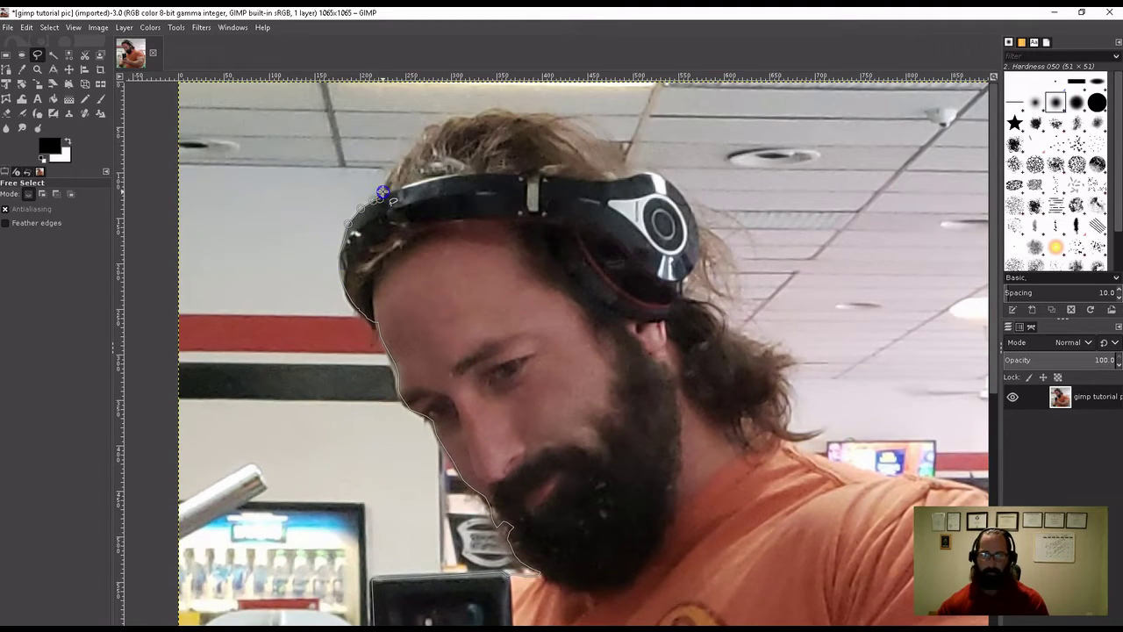
{"action": "left_click", "coordinate": [434, 123]}
{"action": "left_click", "coordinate": [518, 117]}
{"action": "left_click", "coordinate": [558, 123]}
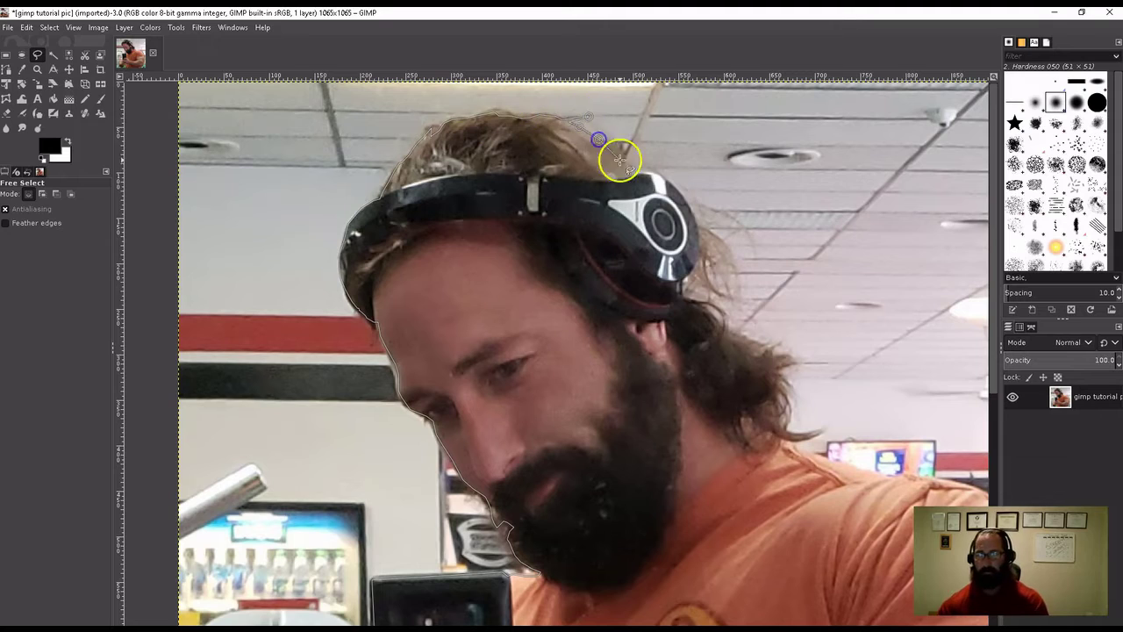
Step: Follow the headphones' upper and right edges, then trace down the hair toward the shoulder
{"action": "left_click", "coordinate": [622, 161]}
{"action": "left_click", "coordinate": [659, 176]}
{"action": "left_click", "coordinate": [682, 193]}
{"action": "left_click", "coordinate": [699, 264]}
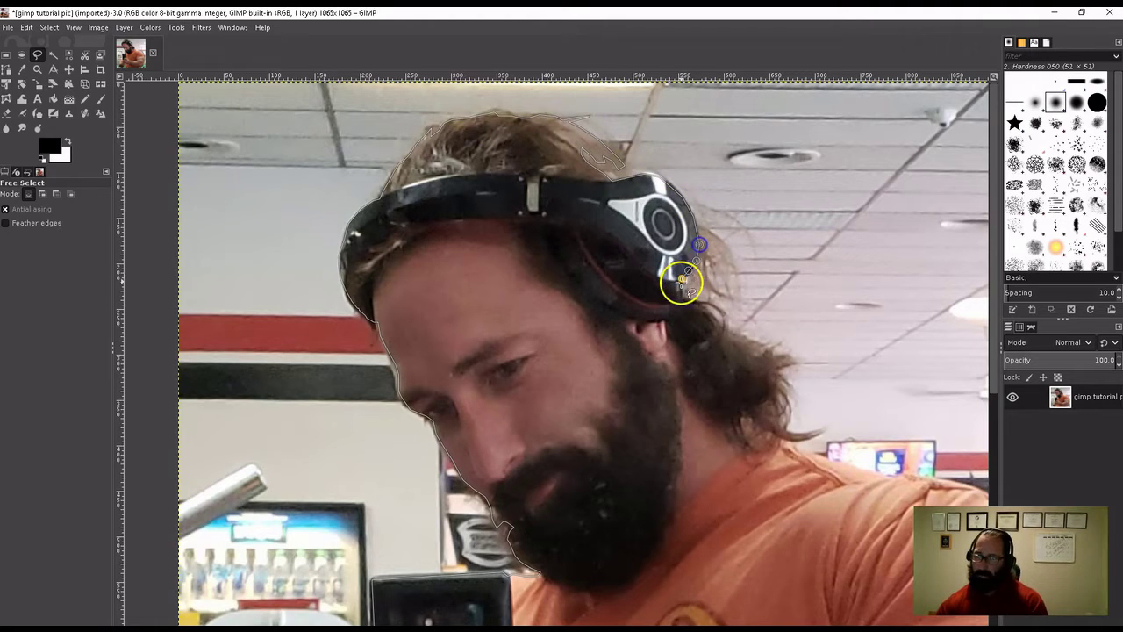
{"action": "left_click", "coordinate": [690, 284]}
{"action": "left_click", "coordinate": [724, 306]}
{"action": "left_click", "coordinate": [741, 329]}
{"action": "left_click", "coordinate": [781, 390]}
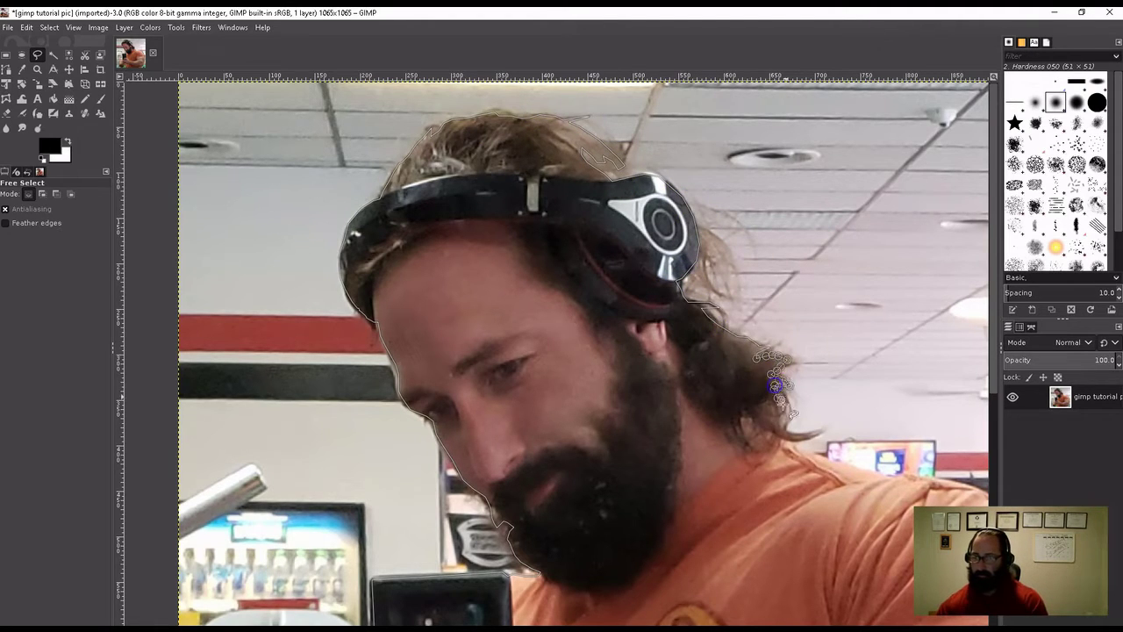
{"action": "left_click", "coordinate": [790, 430]}
{"action": "left_click", "coordinate": [825, 439]}
Step: Trace along the shoulder and down the arm, then close the outline around the man
{"action": "scroll", "coordinate": [834, 456], "scroll_direction": "down", "scroll_amount": 5}
{"action": "left_click", "coordinate": [891, 202]}
{"action": "scroll", "coordinate": [883, 532], "scroll_direction": "down", "scroll_amount": 3}
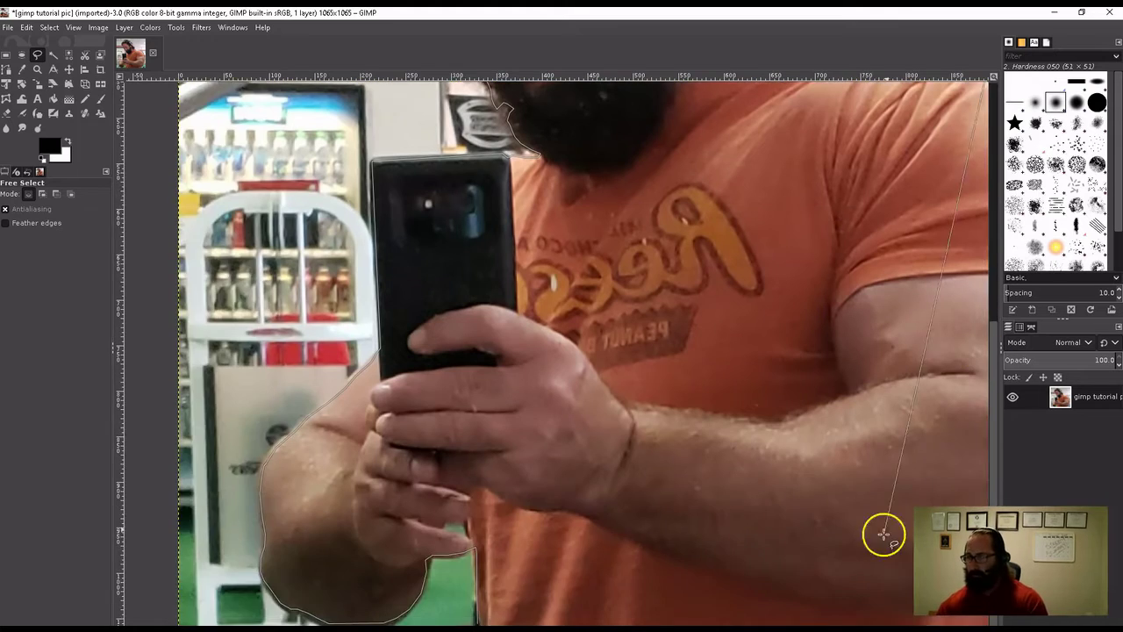
{"action": "scroll", "coordinate": [895, 181], "scroll_direction": "up", "scroll_amount": 1}
{"action": "scroll", "coordinate": [896, 181], "scroll_direction": "right", "scroll_amount": 3}
{"action": "left_click", "coordinate": [895, 180]}
{"action": "left_click", "coordinate": [922, 262]}
{"action": "left_click", "coordinate": [948, 345]}
{"action": "scroll", "coordinate": [960, 439], "scroll_direction": "down", "scroll_amount": 1}
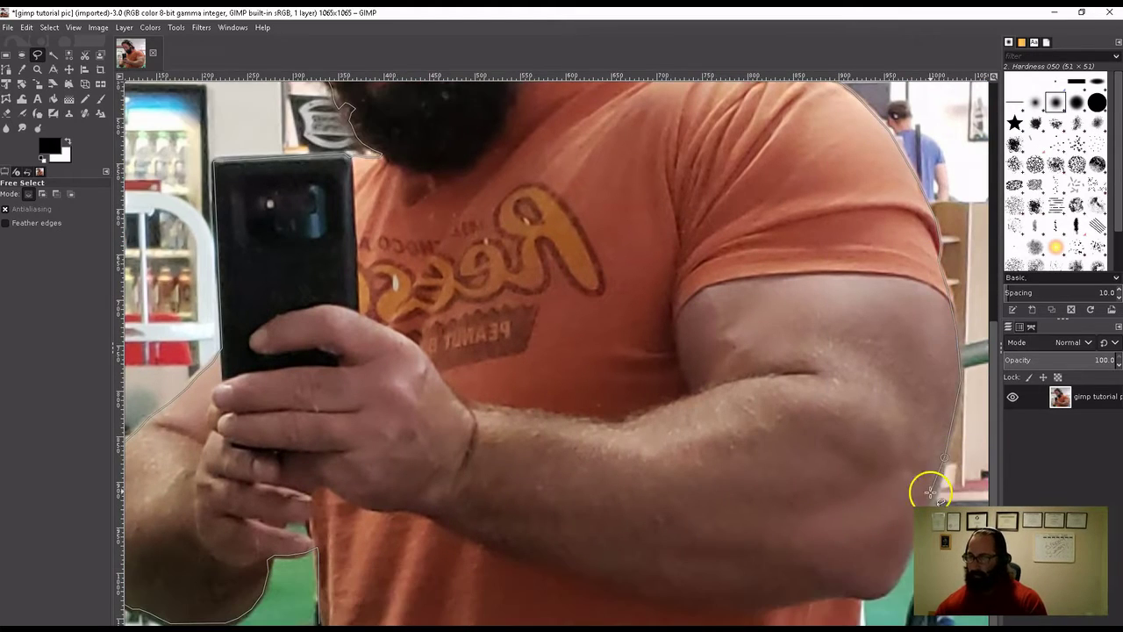
{"action": "left_click", "coordinate": [897, 579]}
{"action": "left_click", "coordinate": [880, 597]}
{"action": "left_click", "coordinate": [395, 588]}
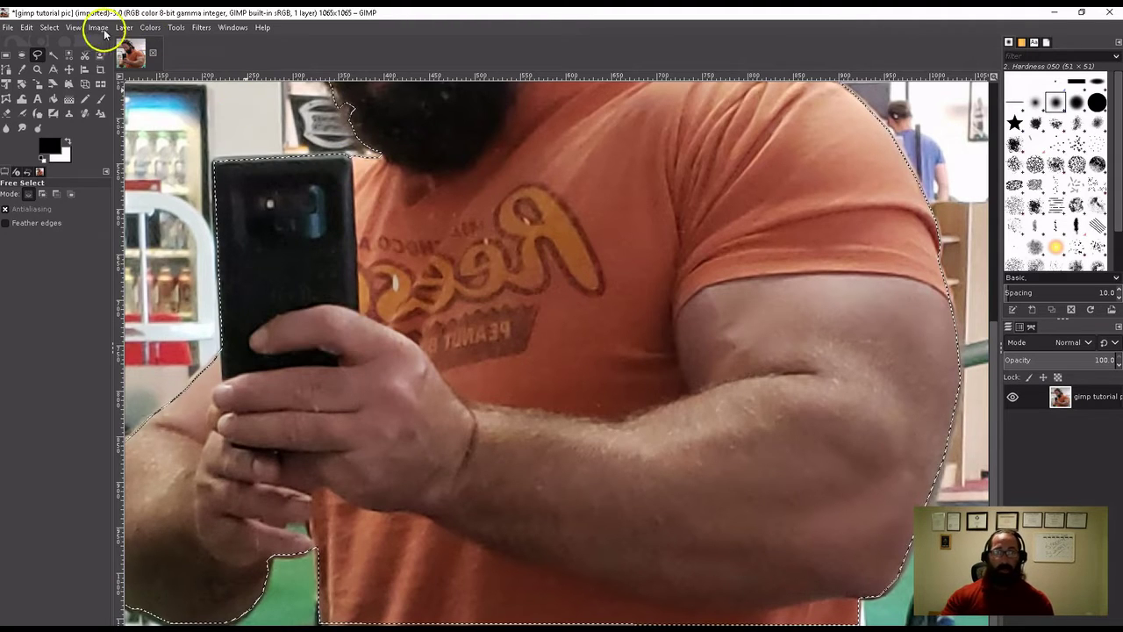
Step: Fit the photo in the window and commit the man's outline as a selection
{"action": "left_click", "coordinate": [73, 27]}
{"action": "mouse_move", "coordinate": [101, 71]}
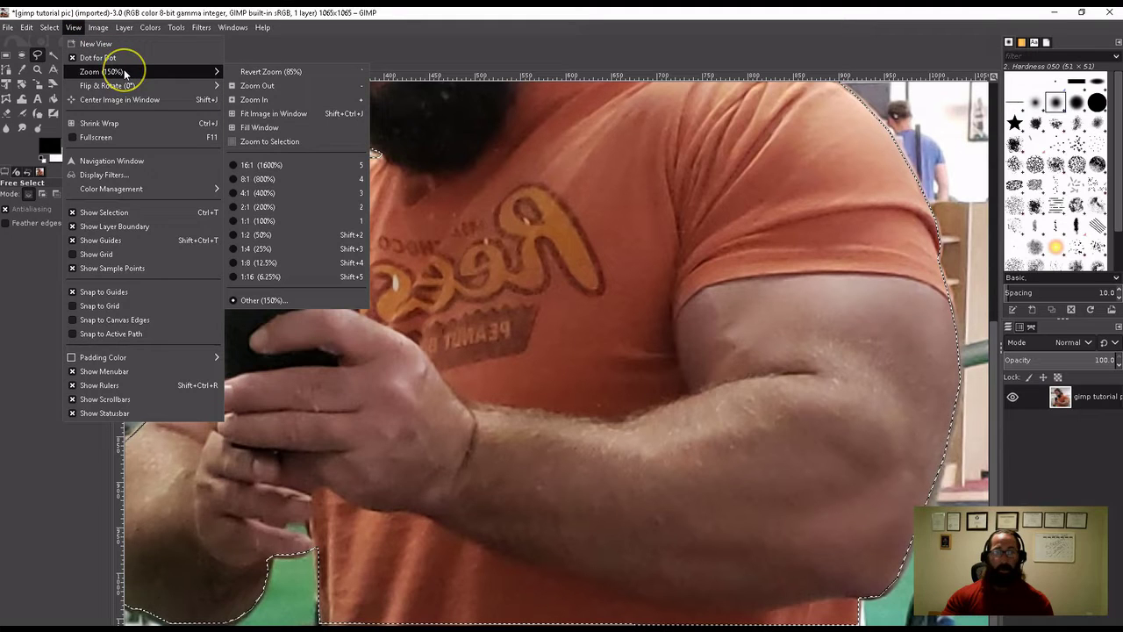
{"action": "left_click", "coordinate": [298, 113]}
{"action": "key", "text": "Return"}
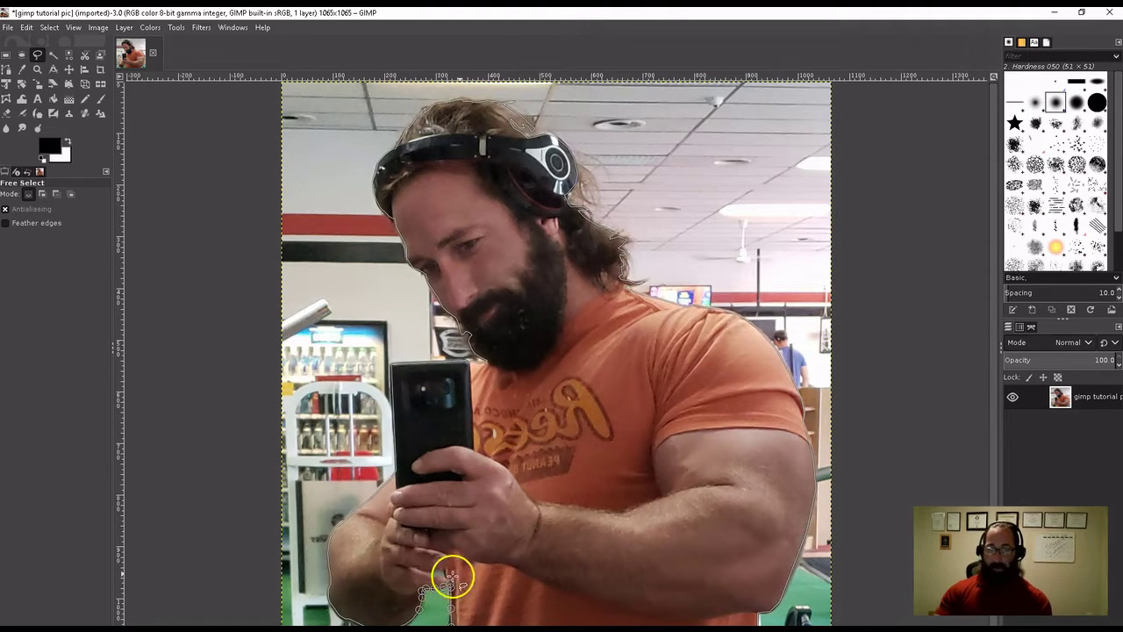
Step: Add the missed wrist and neck areas to the selection
{"action": "left_click_drag", "start_coordinate": [435, 575], "coordinate": [455, 576]}
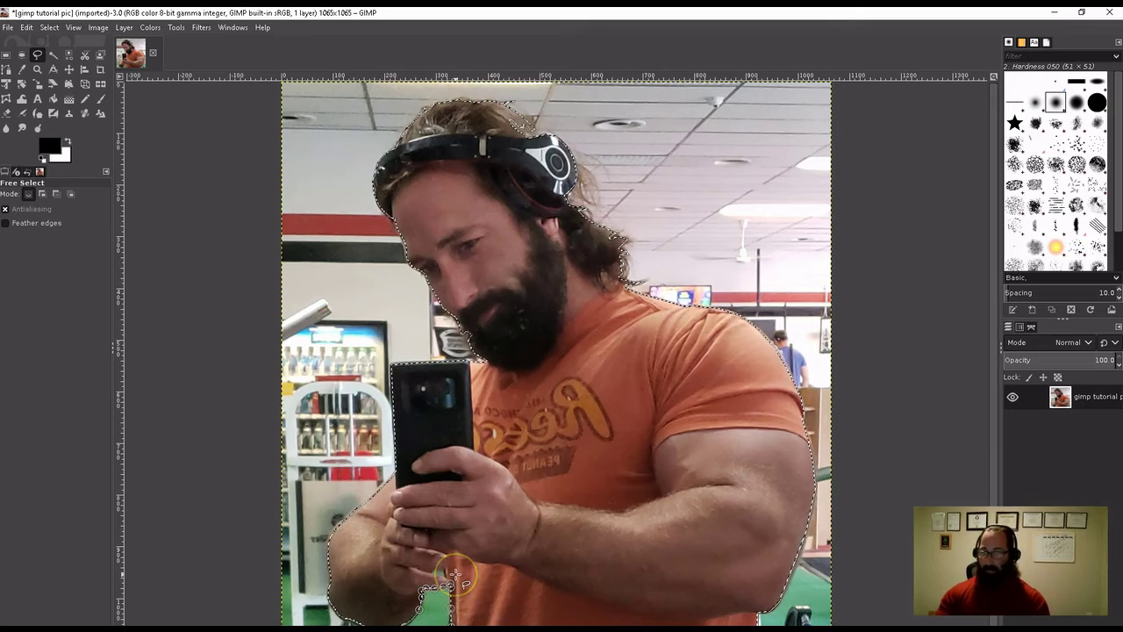
{"action": "key", "text": "Return"}
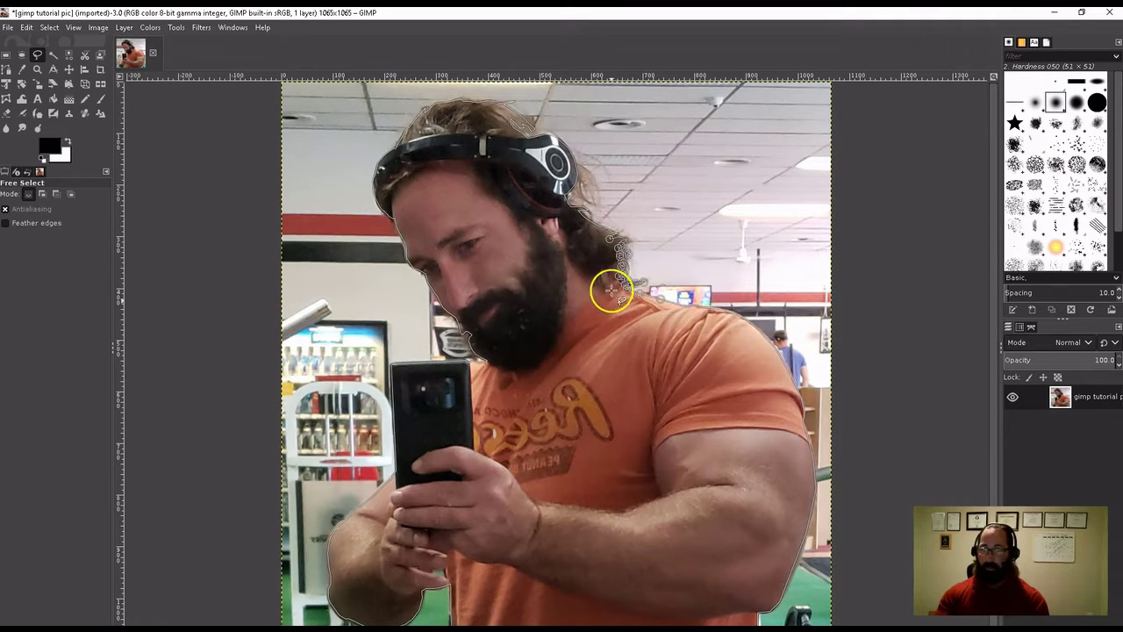
{"action": "left_click_drag", "start_coordinate": [609, 291], "coordinate": [602, 275]}
{"action": "key", "text": "Return"}
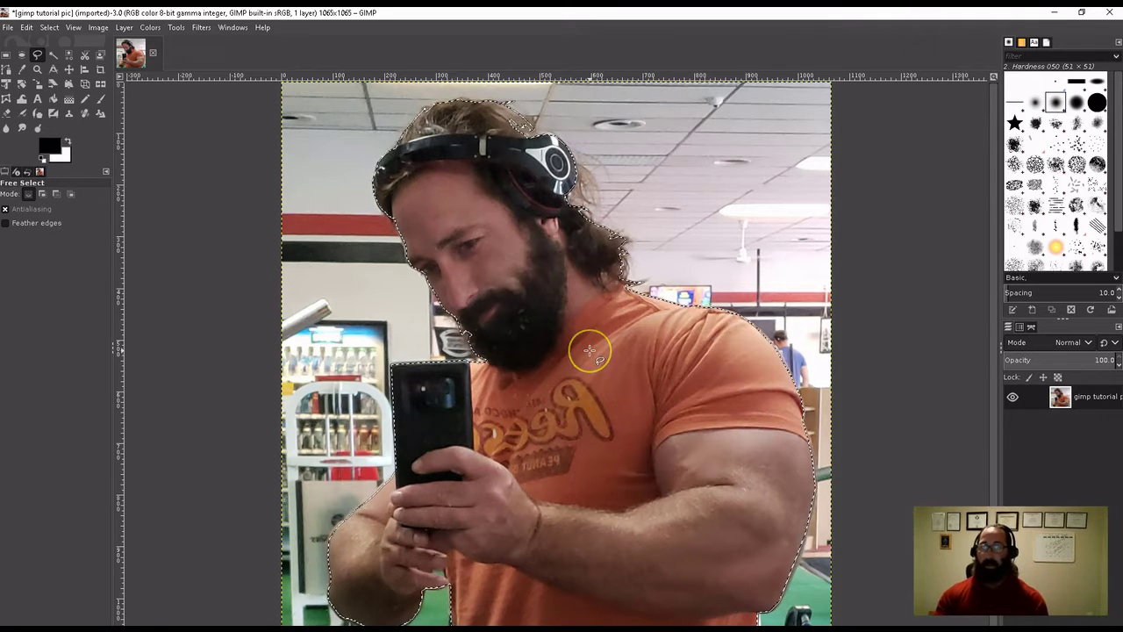
Step: Discard a stray trace on the shirt and set Free Select to Subtract mode
{"action": "left_click_drag", "start_coordinate": [549, 442], "coordinate": [507, 473]}
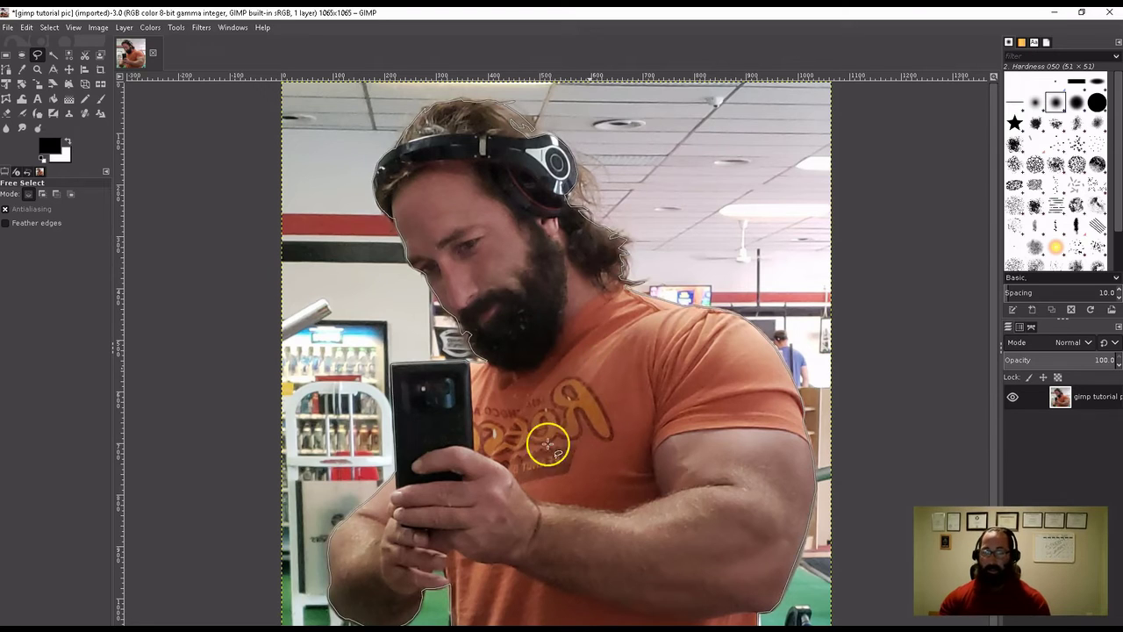
{"action": "left_click", "coordinate": [518, 479]}
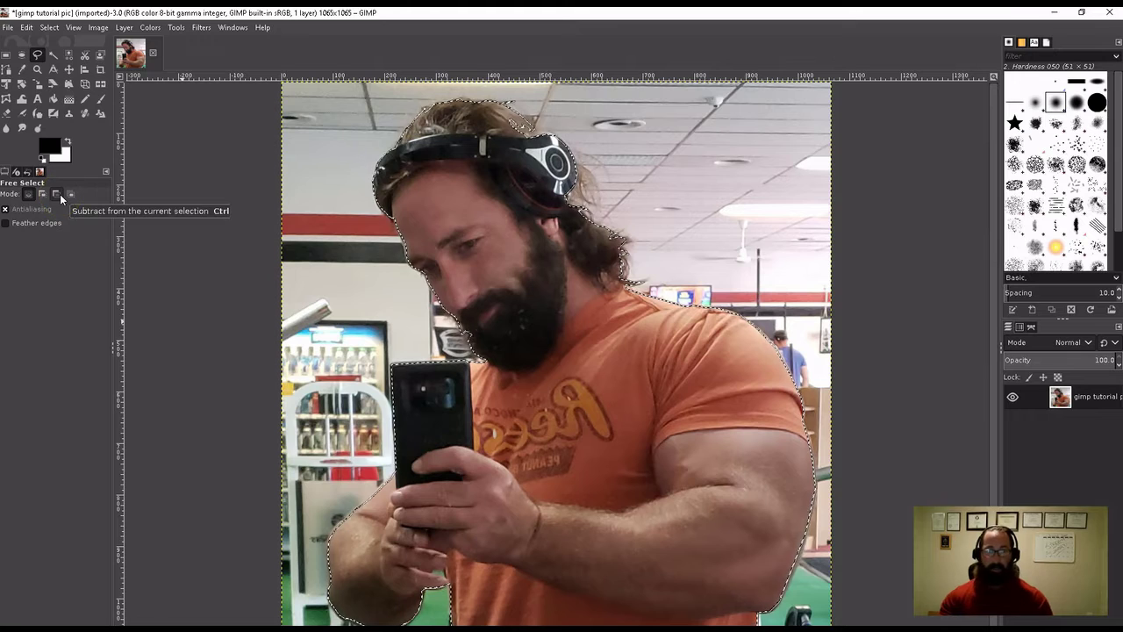
{"action": "left_click", "coordinate": [58, 194]}
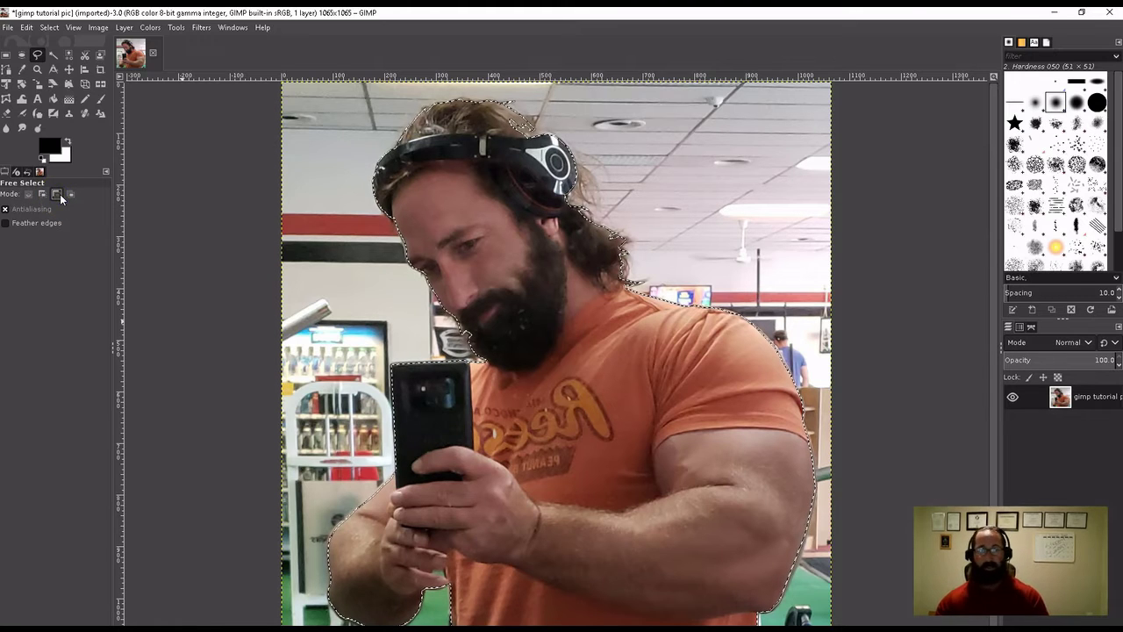
Step: Subtract a traced background region from the man's selection
{"action": "left_click", "coordinate": [288, 349]}
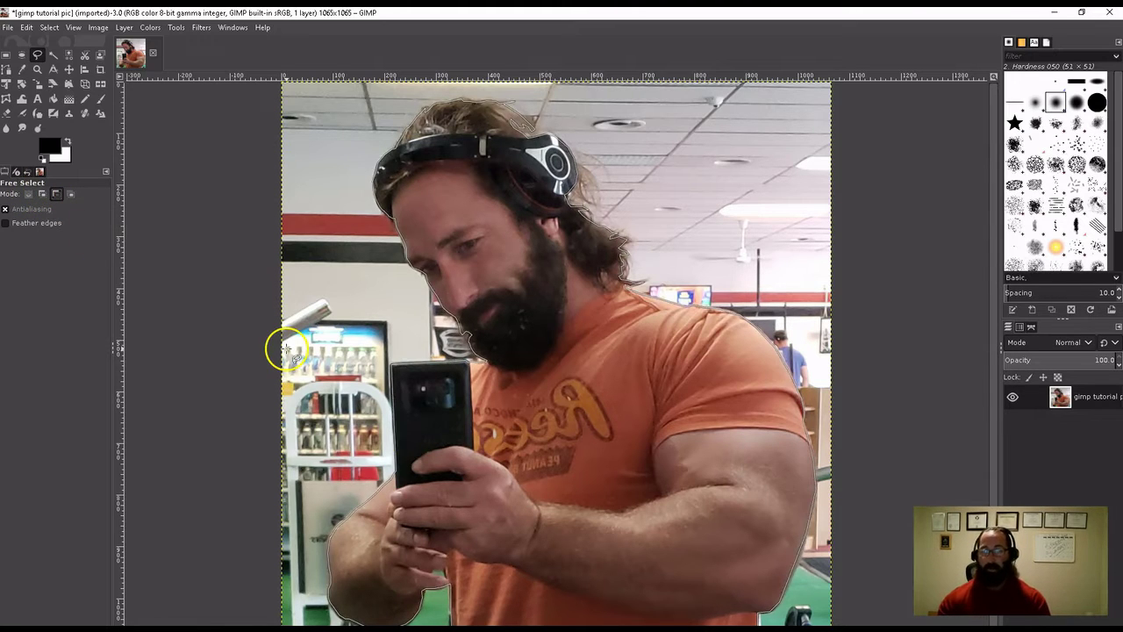
{"action": "double_click", "coordinate": [566, 471]}
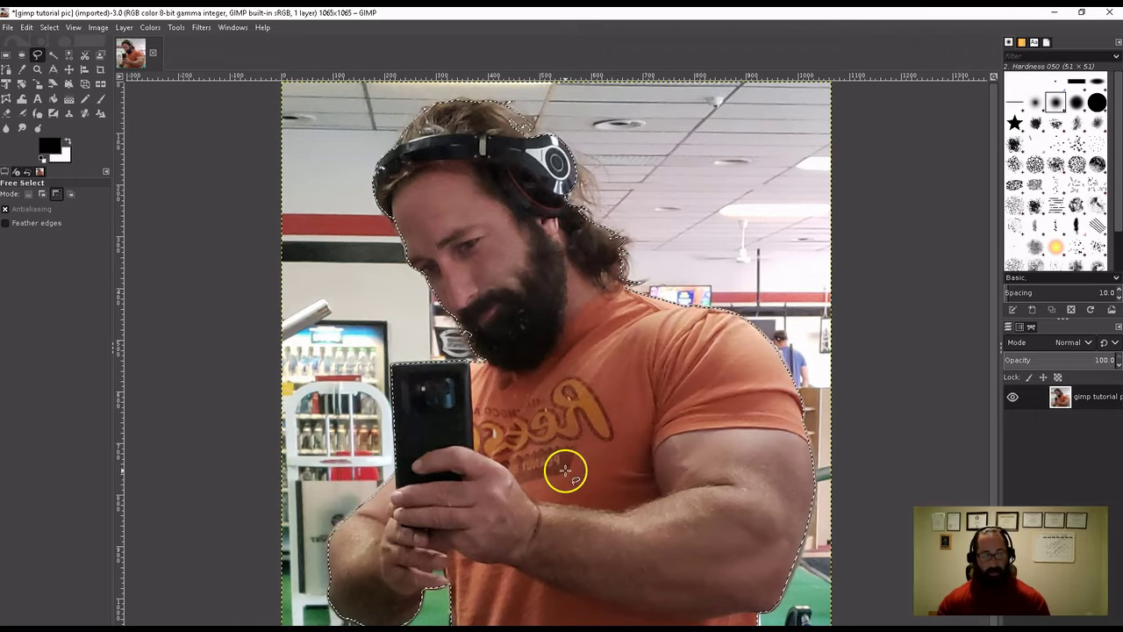
{"action": "scroll", "coordinate": [536, 519], "scroll_direction": "up", "scroll_amount": 1, "text": "ctrl"}
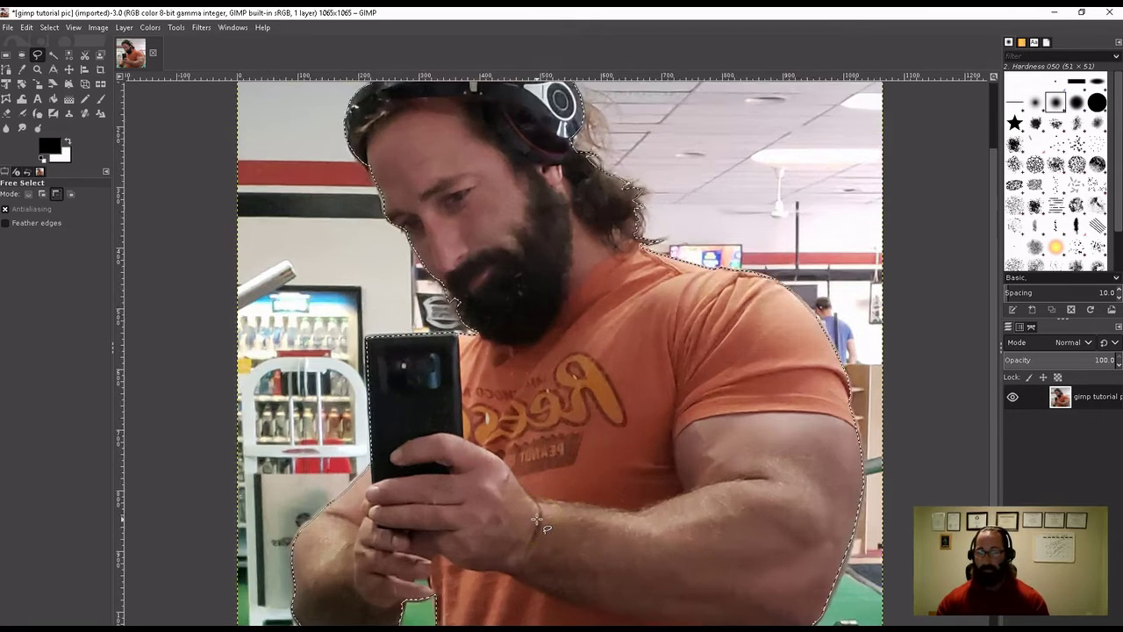
{"action": "scroll", "coordinate": [536, 519], "scroll_direction": "up", "scroll_amount": 1, "text": "ctrl"}
{"action": "scroll", "coordinate": [536, 509], "scroll_direction": "up", "scroll_amount": 1, "text": "ctrl"}
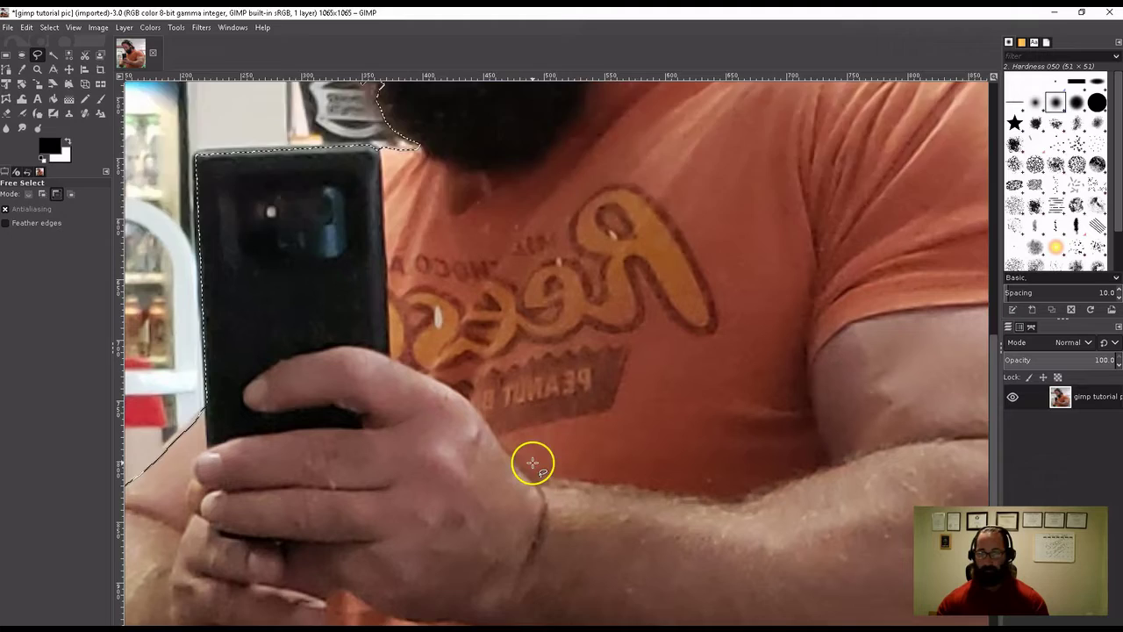
{"action": "scroll", "coordinate": [526, 466], "scroll_direction": "down", "scroll_amount": 3}
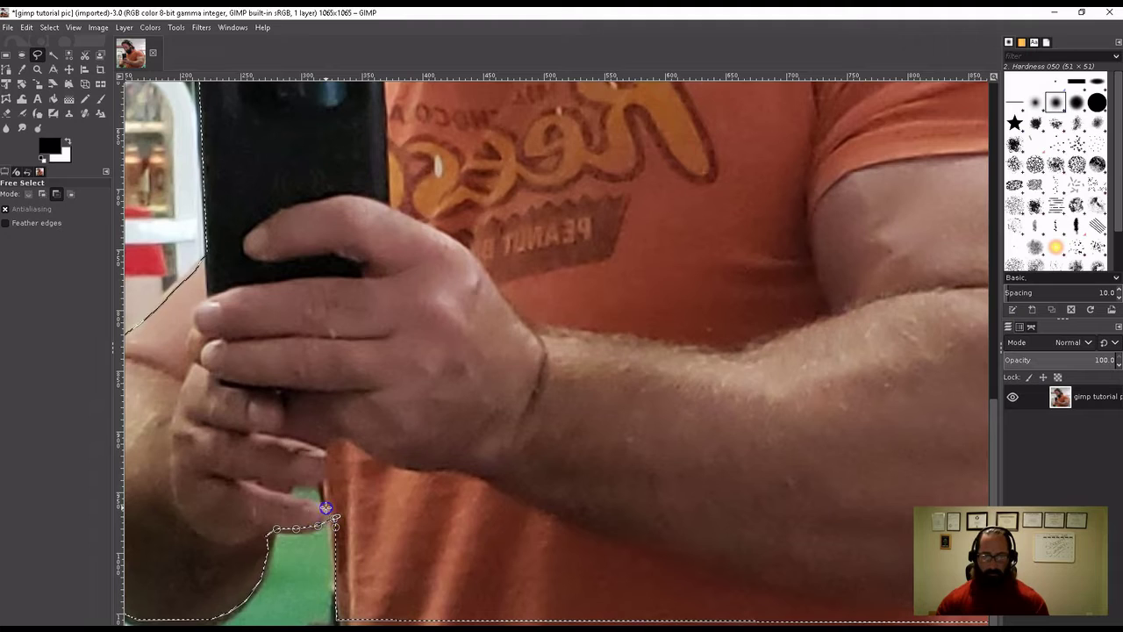
{"action": "key", "text": "Return"}
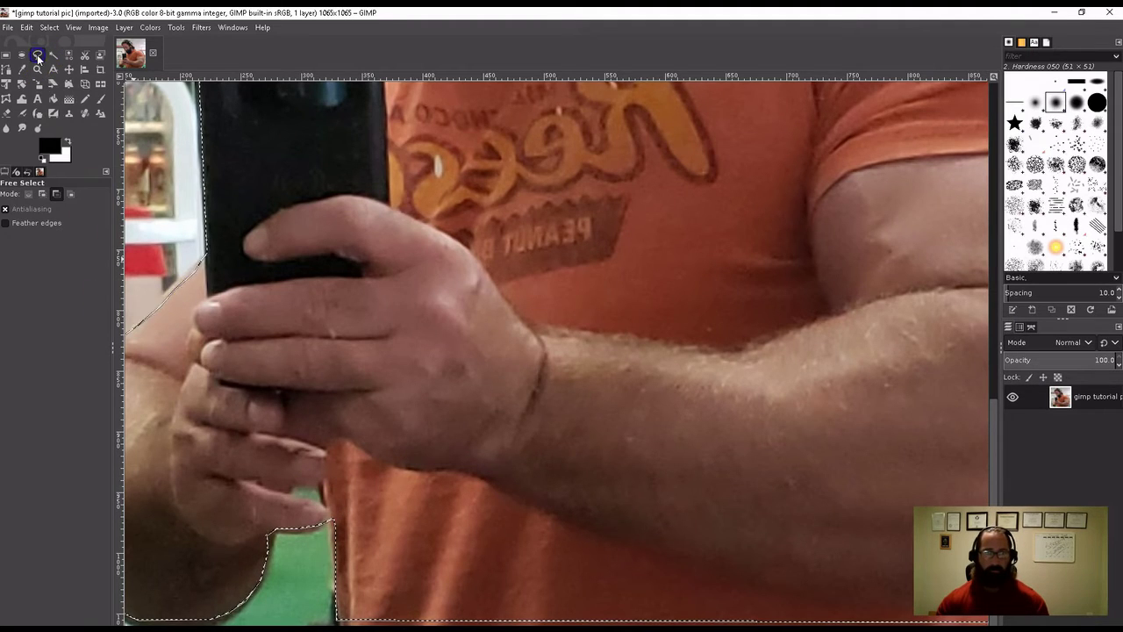
Step: Outline the background gap beside and below the hand for removal
{"action": "left_click", "coordinate": [37, 58]}
{"action": "left_click", "coordinate": [372, 279]}
{"action": "left_click", "coordinate": [441, 313]}
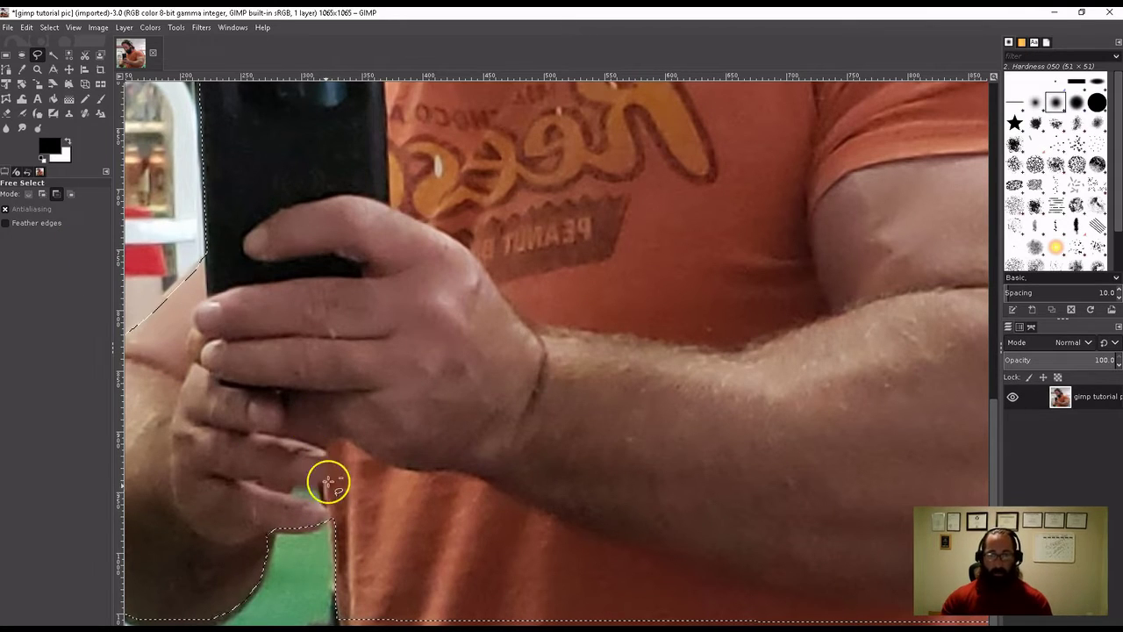
{"action": "left_click", "coordinate": [301, 512]}
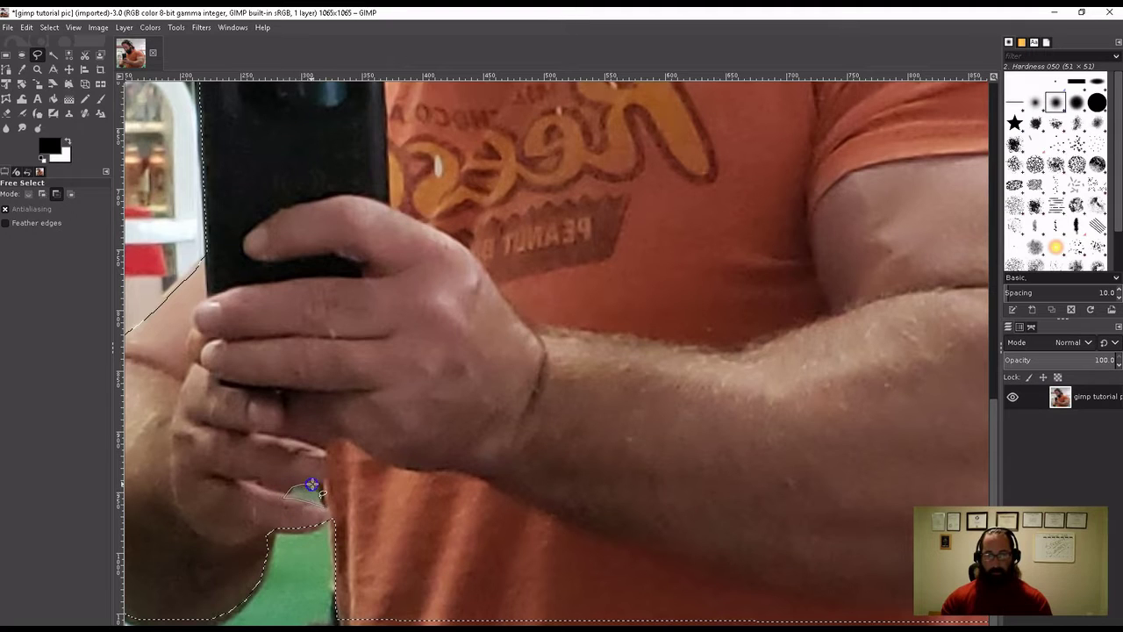
{"action": "left_click", "coordinate": [326, 494]}
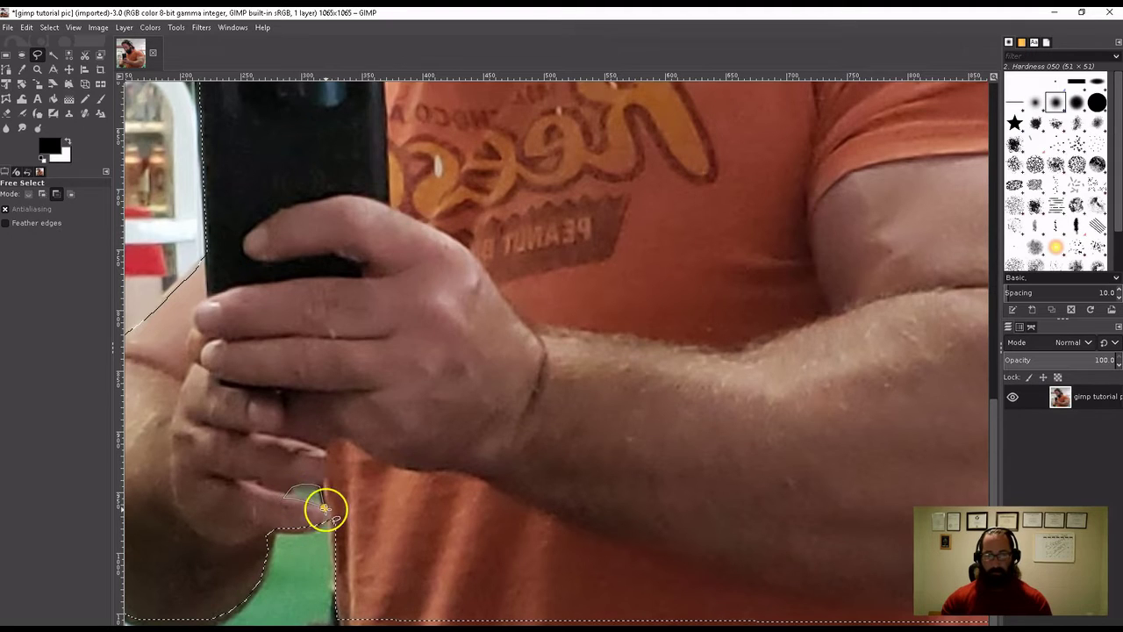
Step: Trace a small loop around the hair gap beside the neck for removal
{"action": "scroll", "coordinate": [527, 474], "scroll_direction": "up", "scroll_amount": 5}
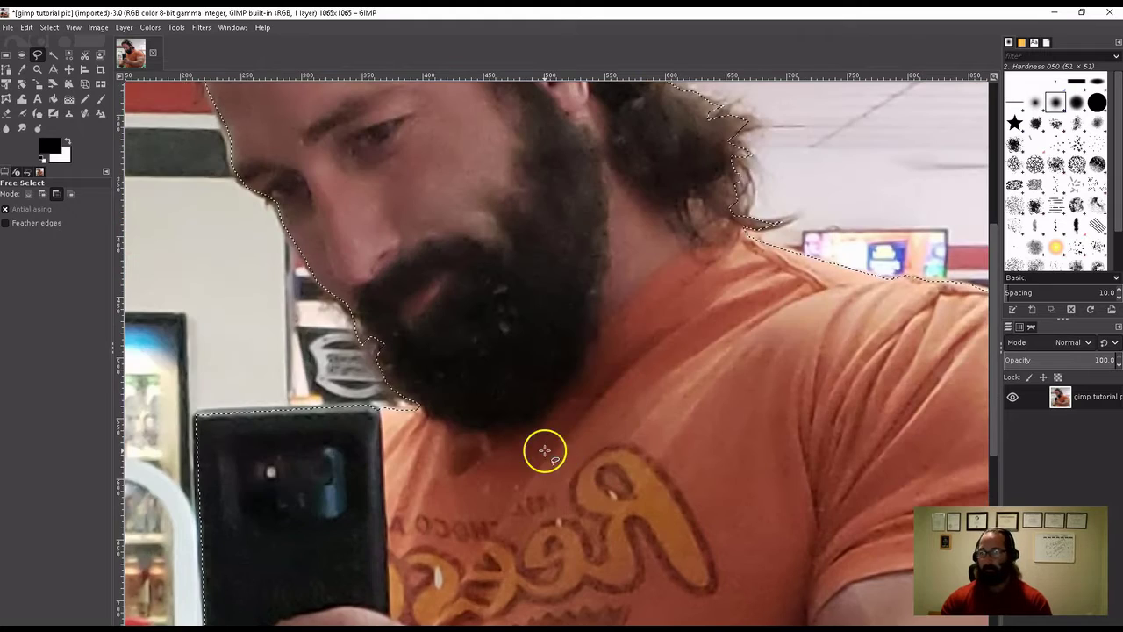
{"action": "left_click", "coordinate": [703, 198]}
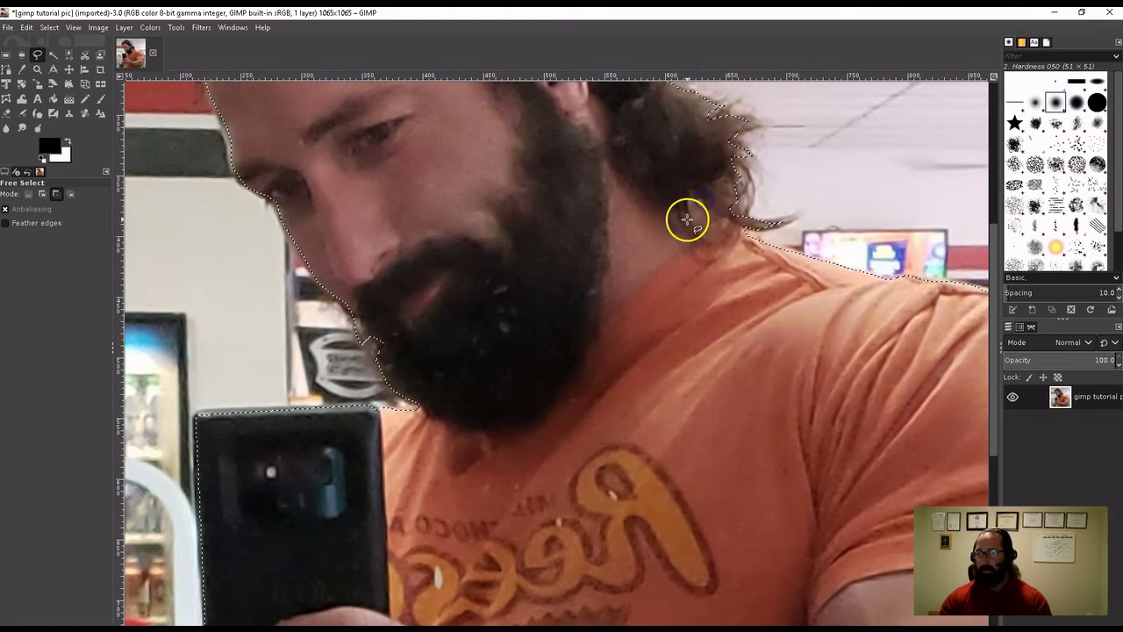
{"action": "scroll", "coordinate": [430, 448], "scroll_direction": "down", "scroll_amount": 5}
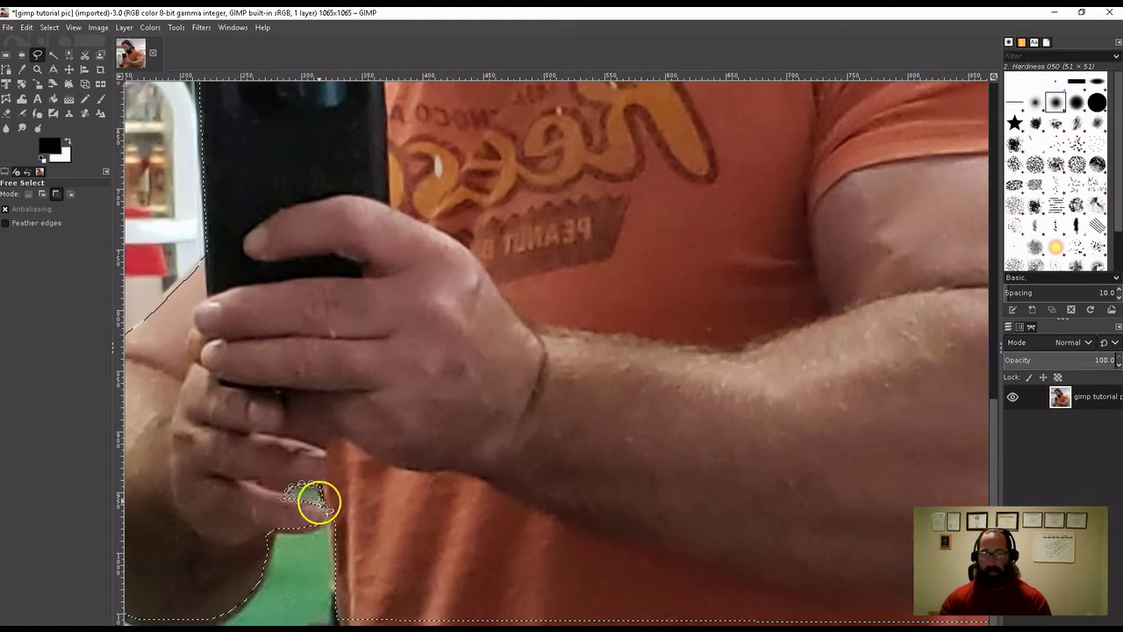
{"action": "left_click", "coordinate": [304, 494]}
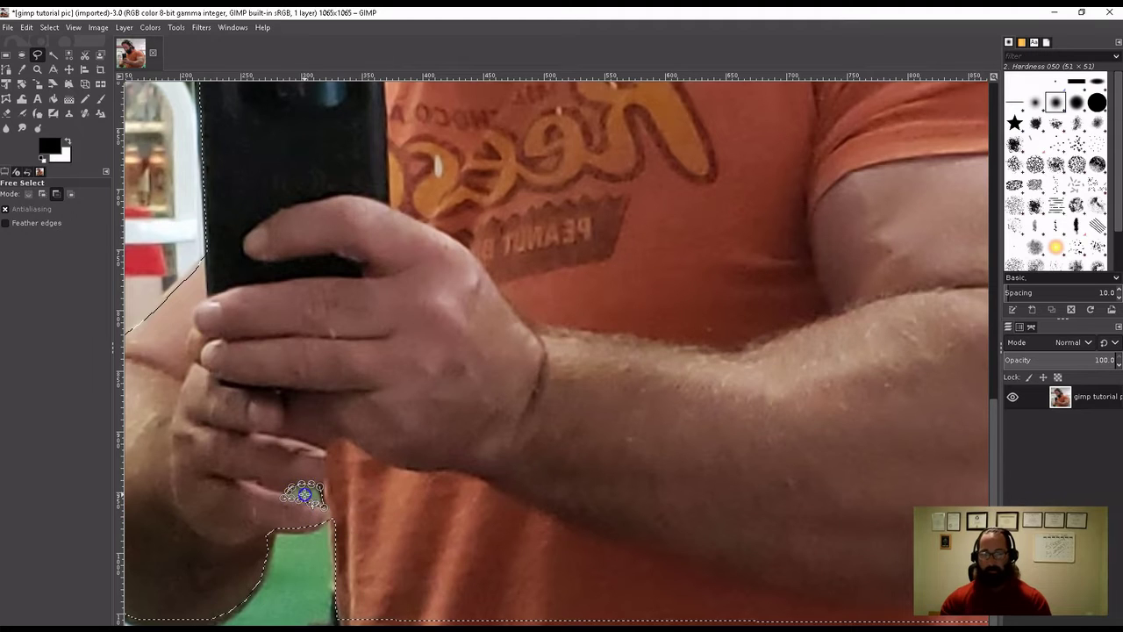
{"action": "scroll", "coordinate": [491, 514], "scroll_direction": "up", "scroll_amount": 5}
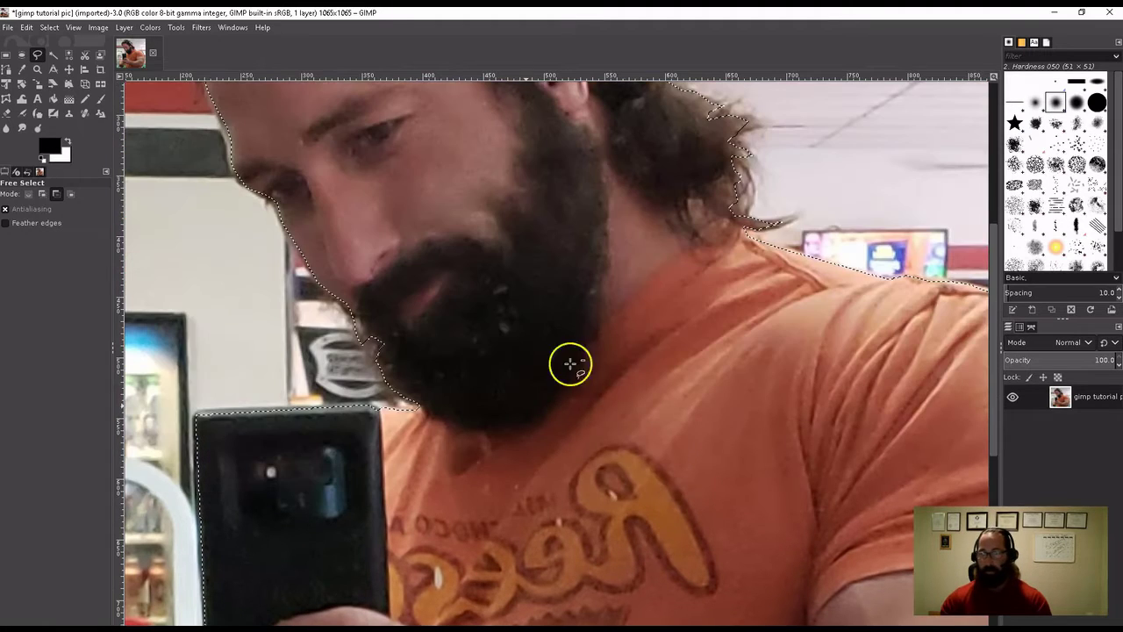
{"action": "left_click", "coordinate": [692, 219]}
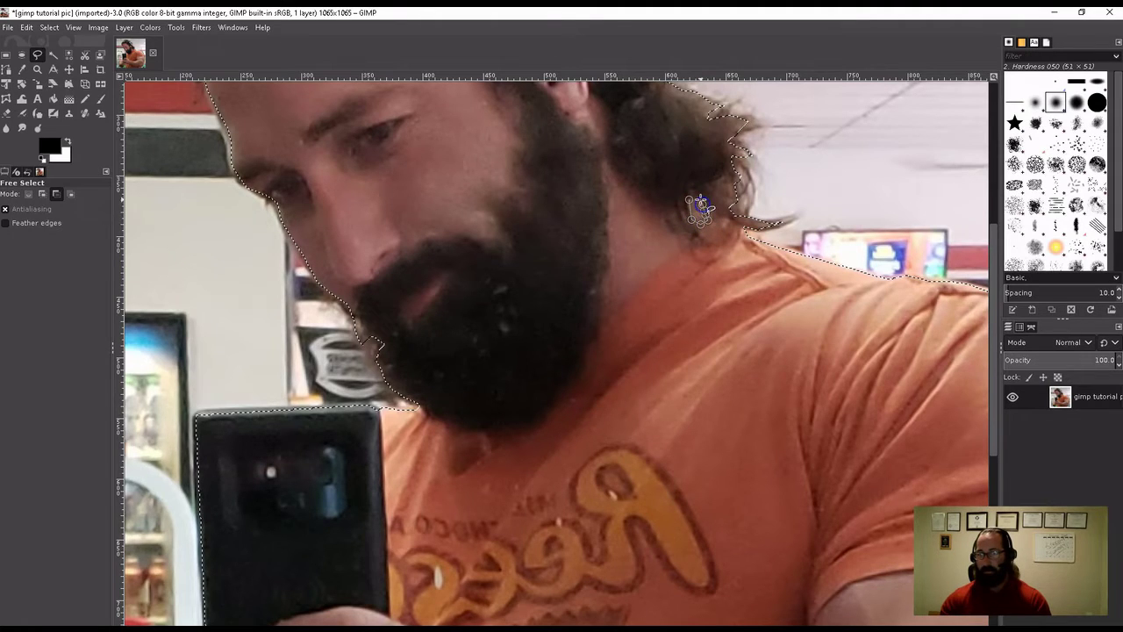
{"action": "left_click", "coordinate": [691, 198]}
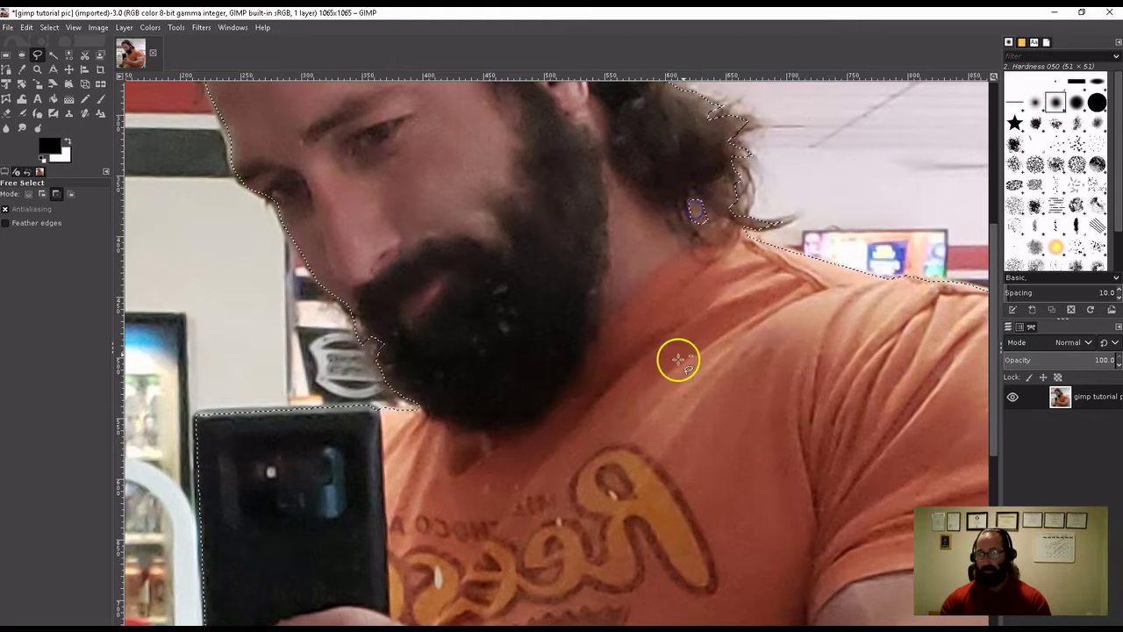
{"action": "scroll", "coordinate": [604, 398], "scroll_direction": "down", "scroll_amount": 5}
{"action": "scroll", "coordinate": [604, 397], "scroll_direction": "up", "scroll_amount": 3}
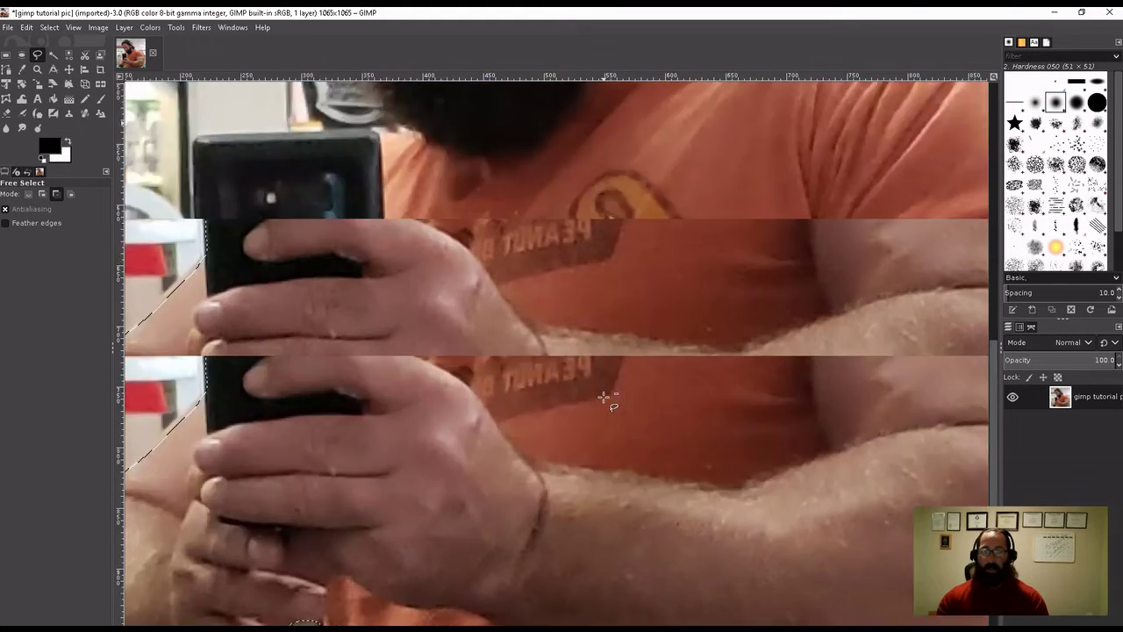
{"action": "scroll", "coordinate": [604, 397], "scroll_direction": "down", "scroll_amount": 5}
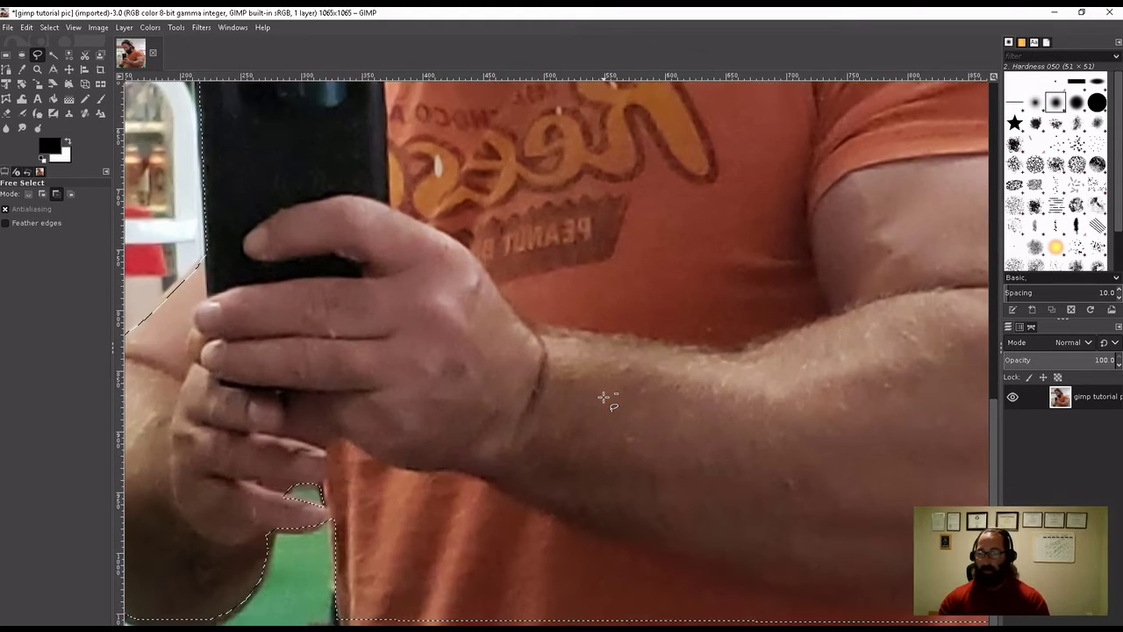
{"action": "scroll", "coordinate": [603, 398], "scroll_direction": "up", "scroll_amount": 5}
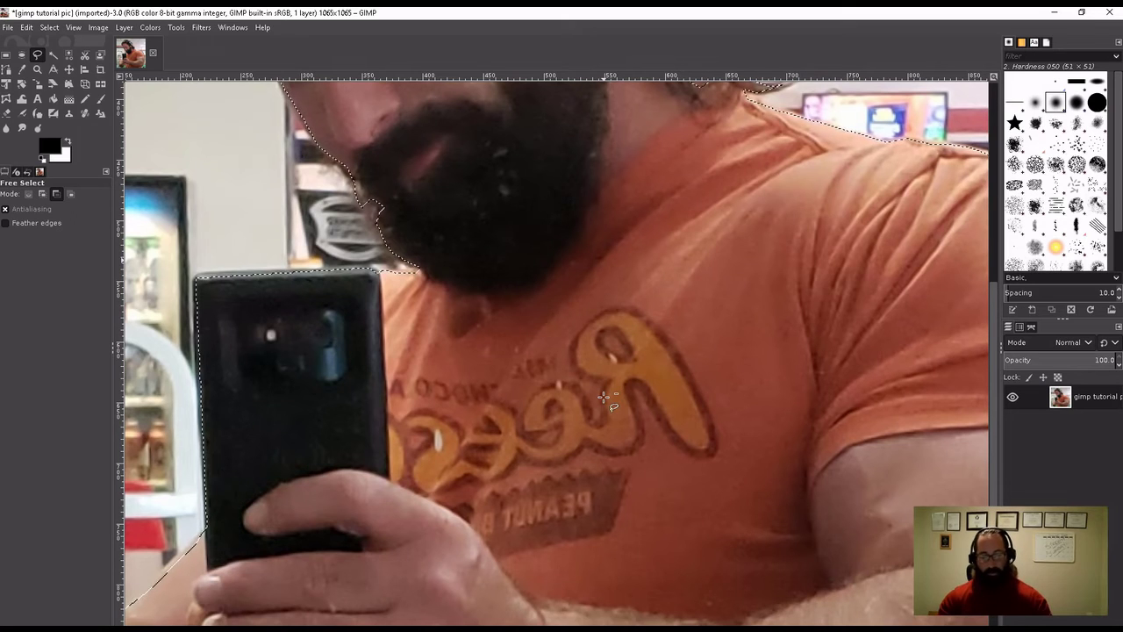
Step: Fit the whole photo in the window
{"action": "left_click", "coordinate": [538, 382]}
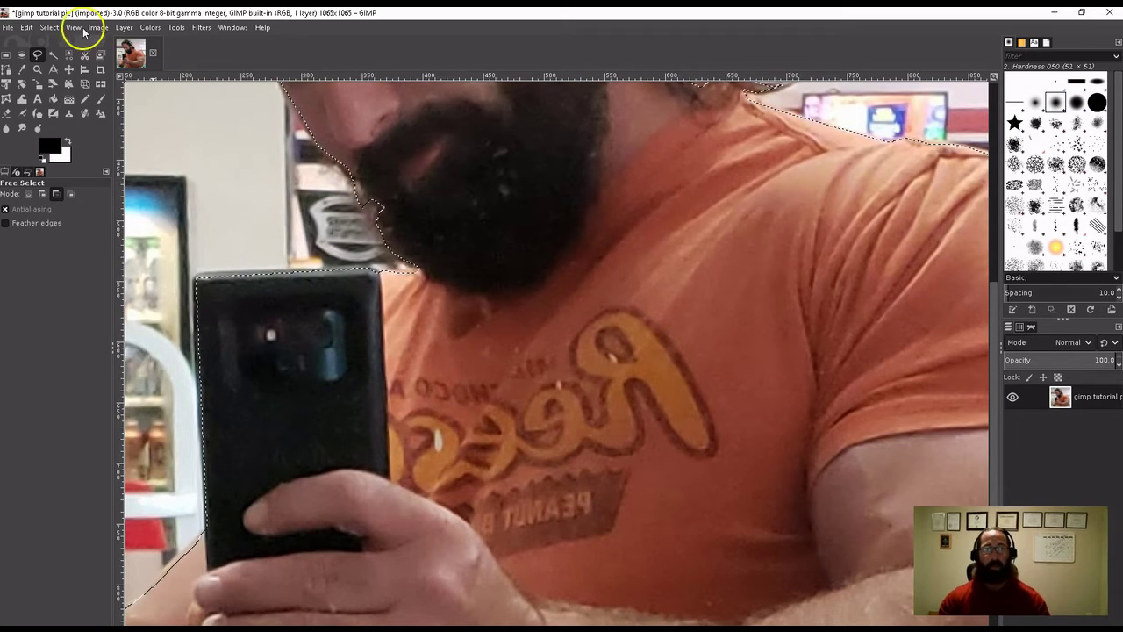
{"action": "left_click", "coordinate": [73, 27]}
{"action": "left_click", "coordinate": [74, 27]}
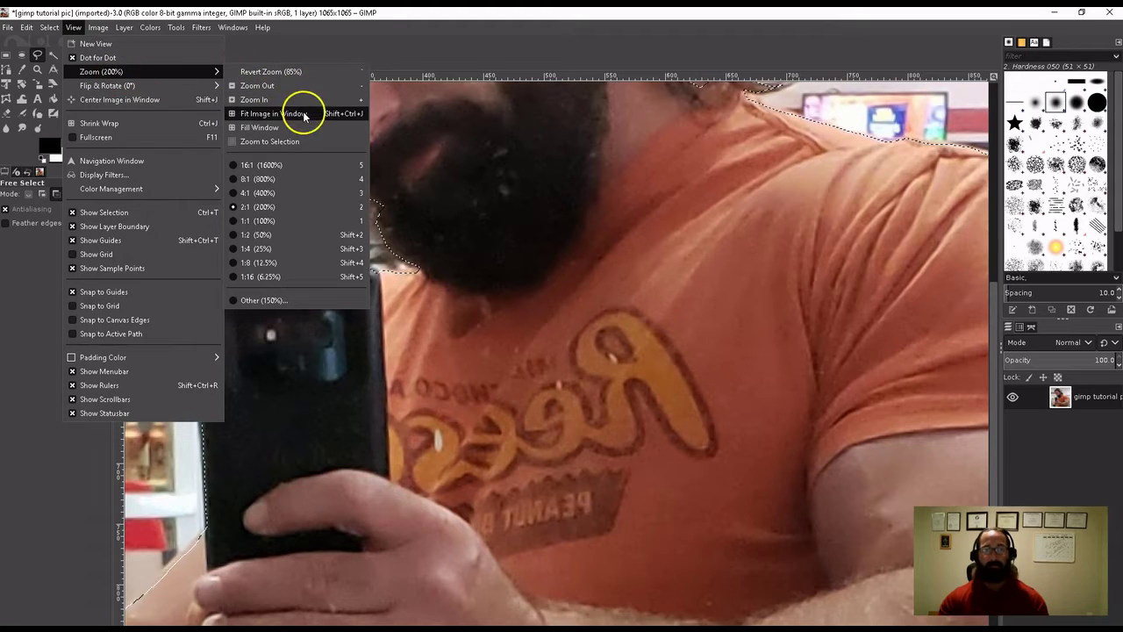
{"action": "left_click", "coordinate": [301, 113]}
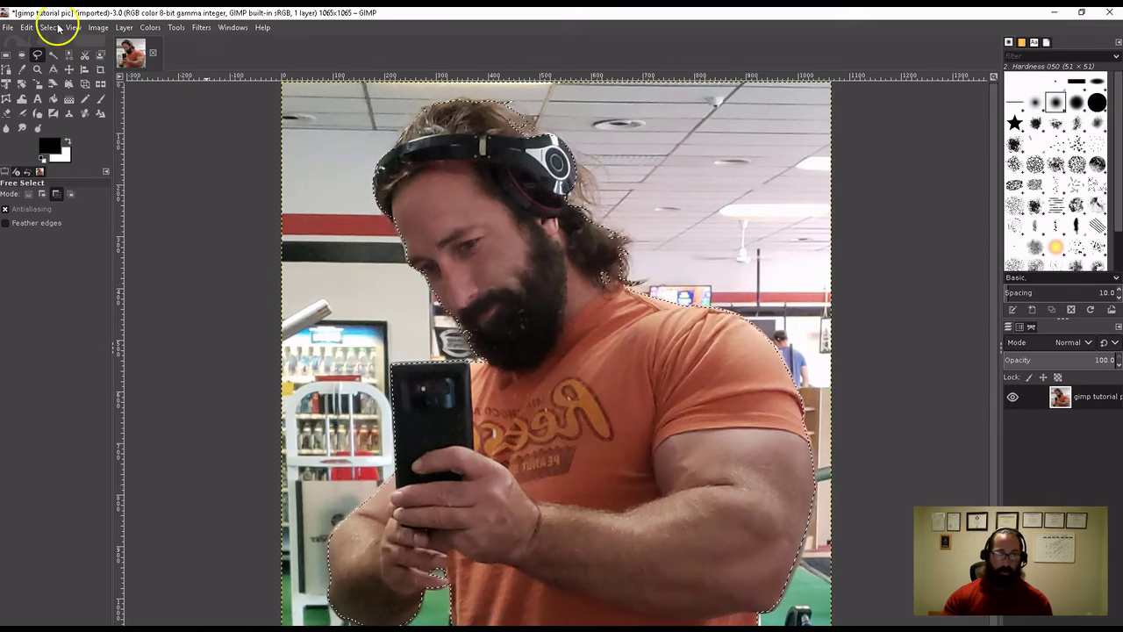
Step: Feather the man's selection by 5 pixels
{"action": "left_click", "coordinate": [50, 27]}
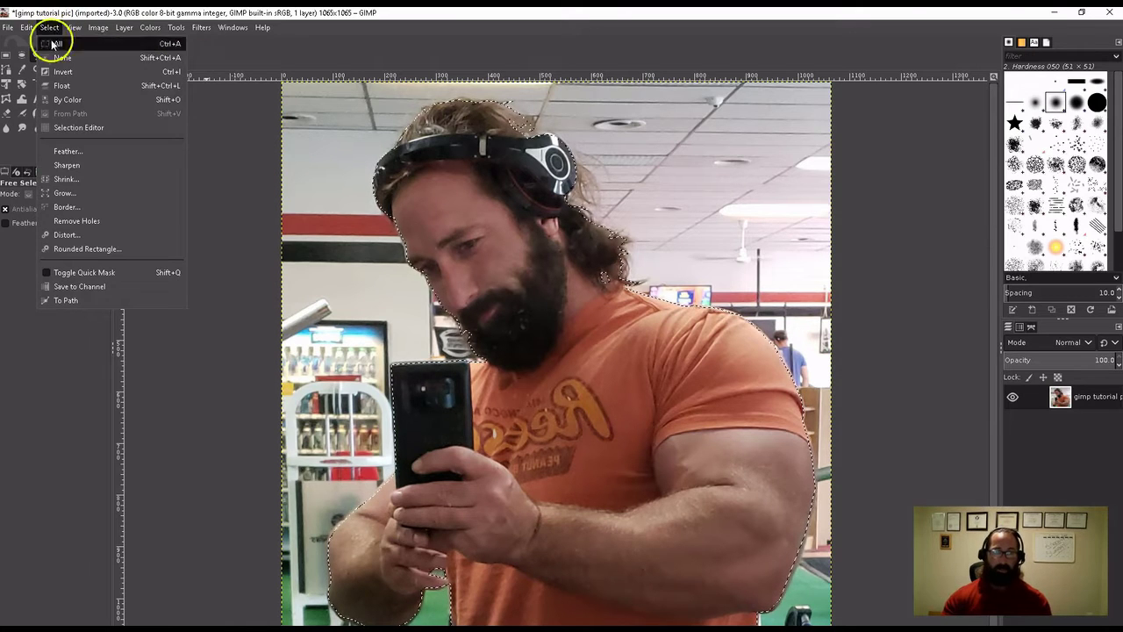
{"action": "left_click", "coordinate": [81, 151]}
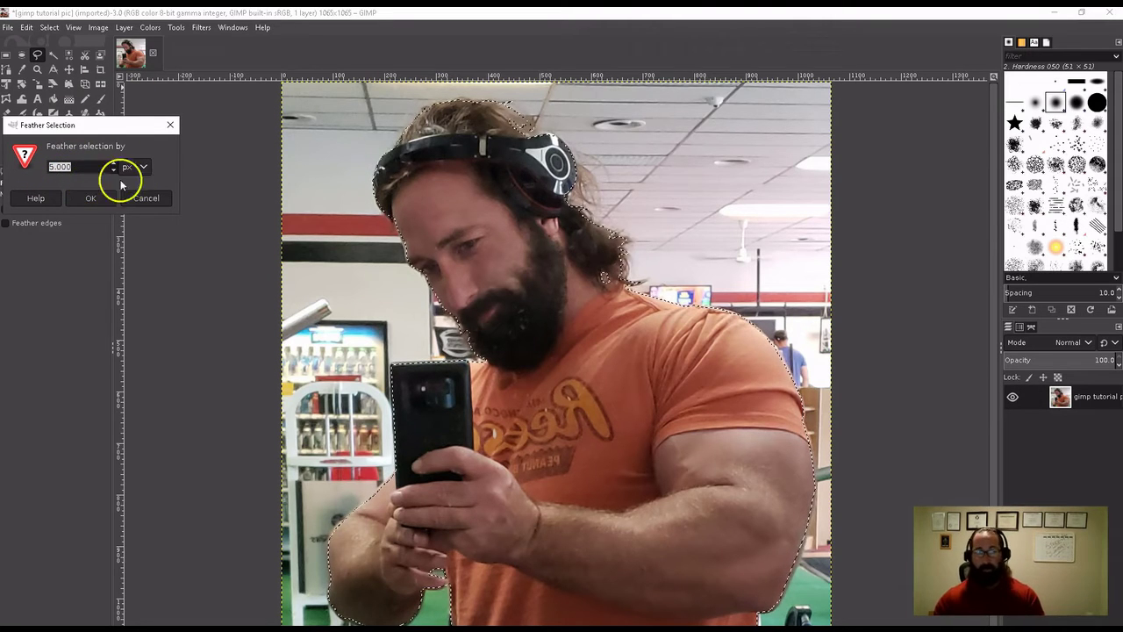
{"action": "left_click", "coordinate": [101, 202]}
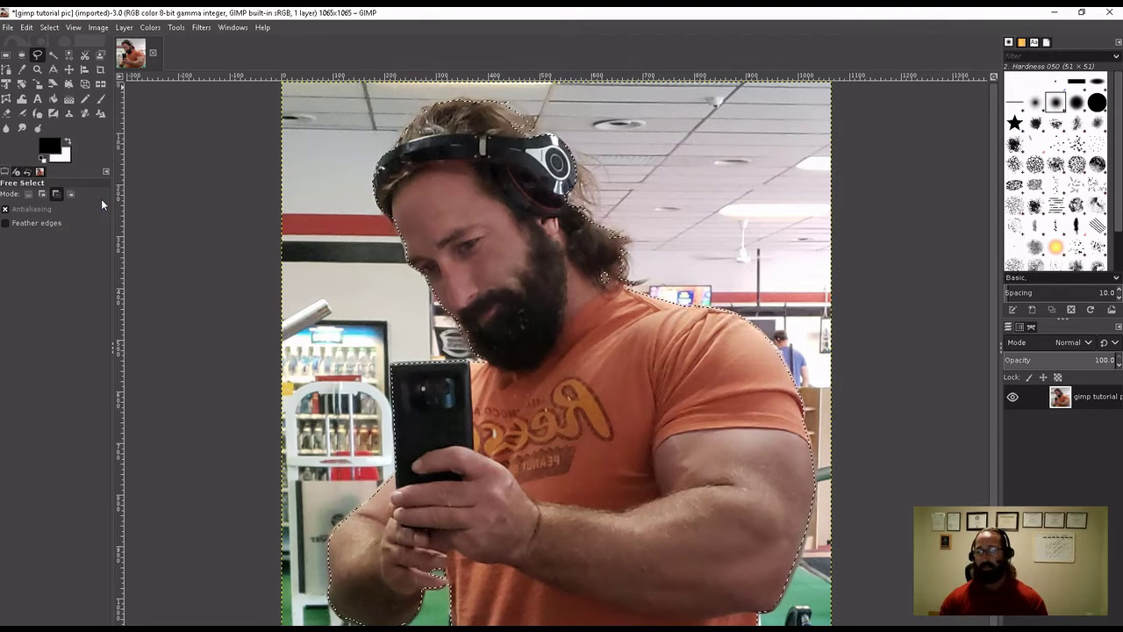
{"action": "left_click", "coordinate": [47, 28]}
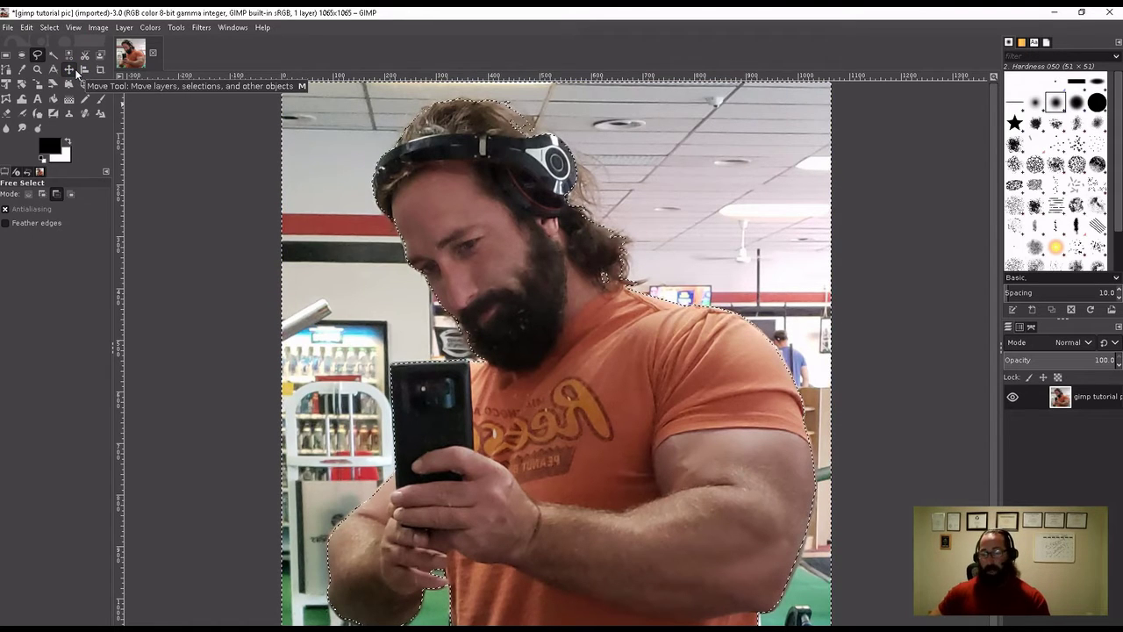
Step: Clear the selected gym background pixels, leaving the man on transparency
{"action": "left_click", "coordinate": [27, 28]}
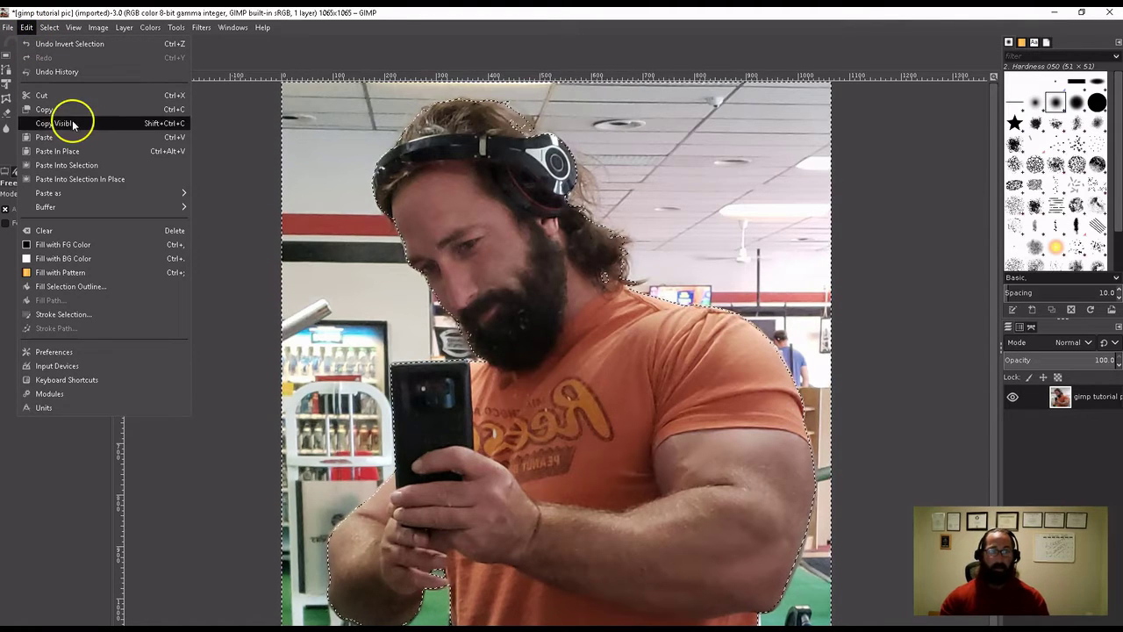
{"action": "left_click", "coordinate": [52, 232]}
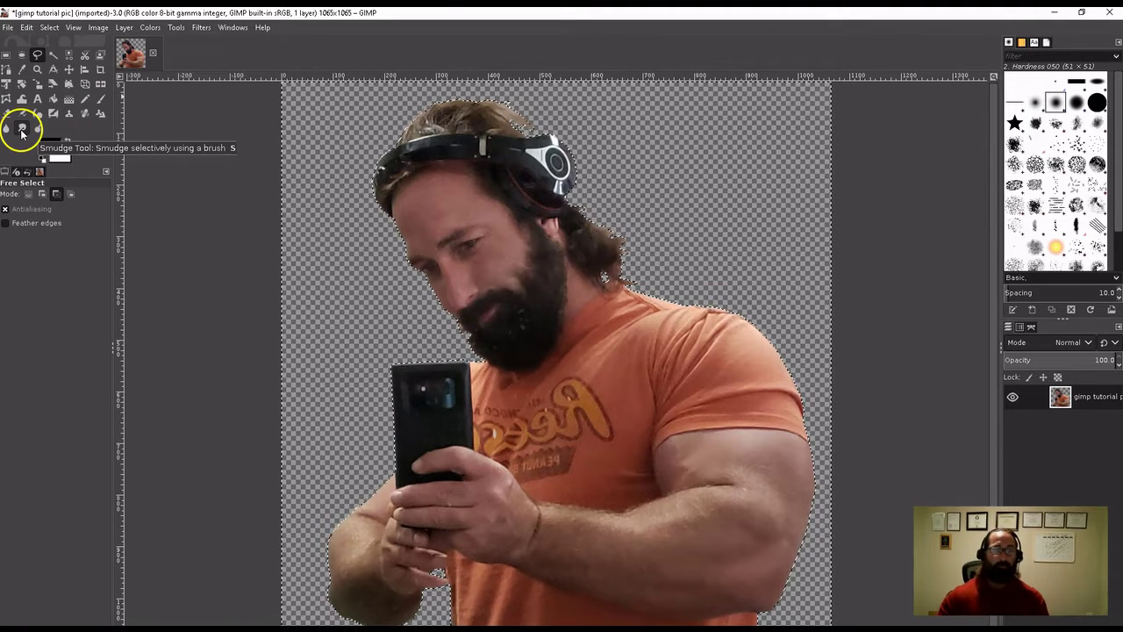
Step: Choose the Smudge tool and set its brush size to 15
{"action": "left_click", "coordinate": [22, 129]}
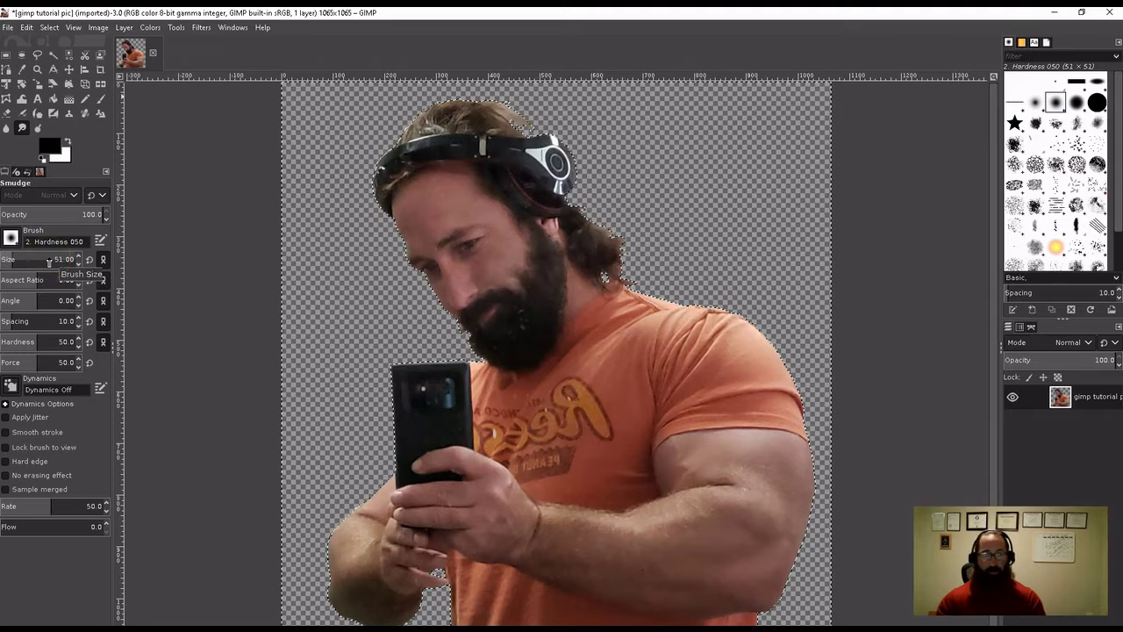
{"action": "left_click_drag", "start_coordinate": [93, 253], "coordinate": [50, 261]}
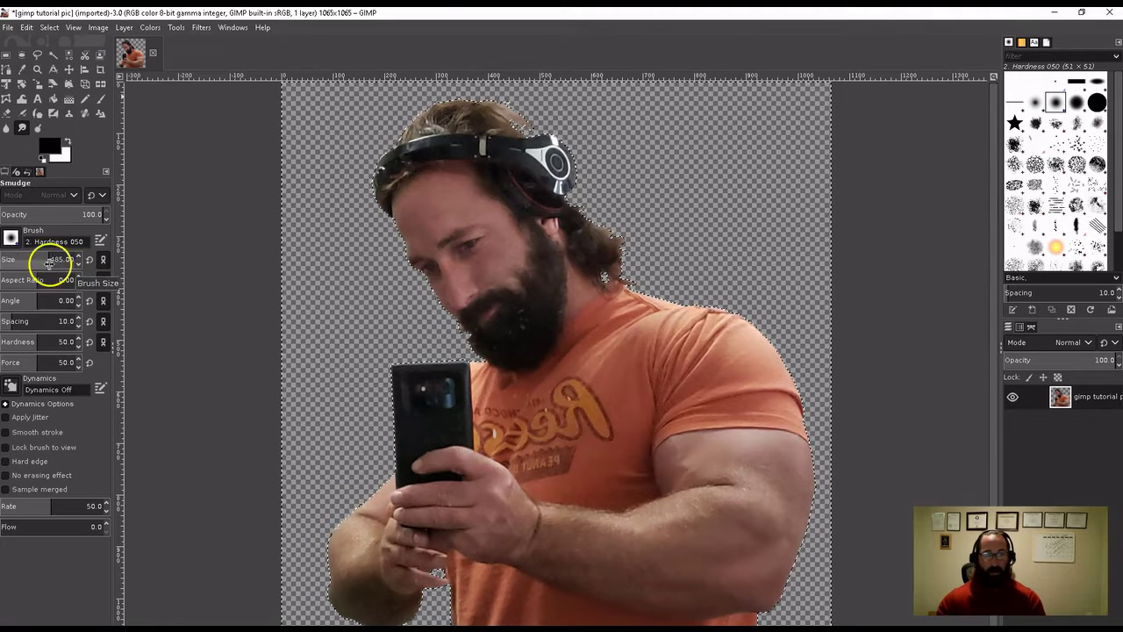
{"action": "left_click", "coordinate": [52, 258]}
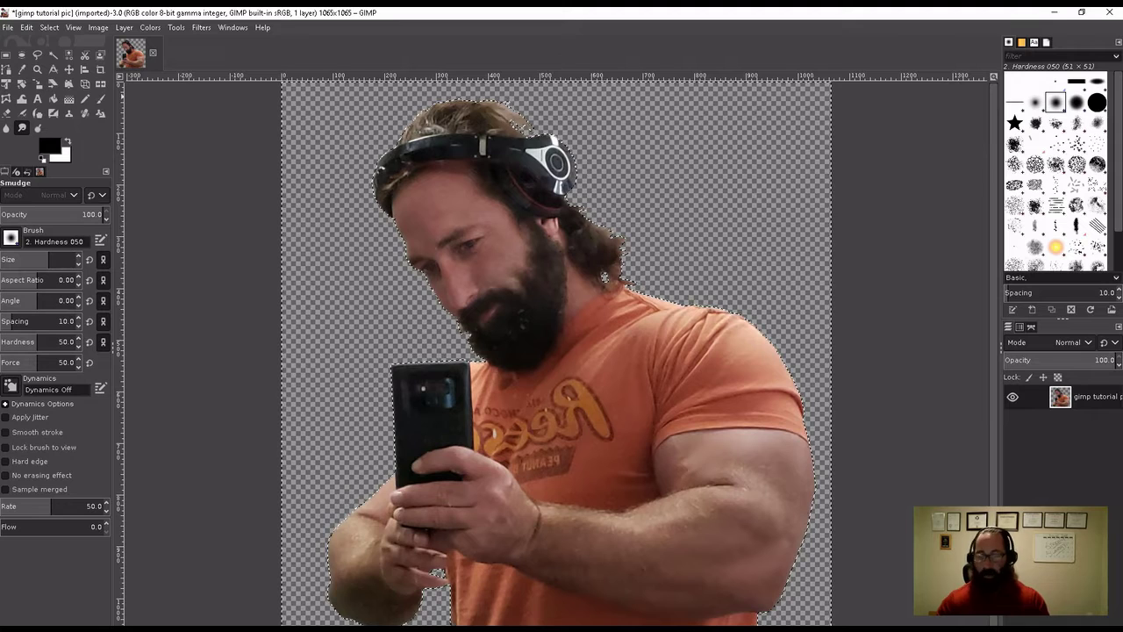
{"action": "type", "text": "15"}
{"action": "key", "text": "Return"}
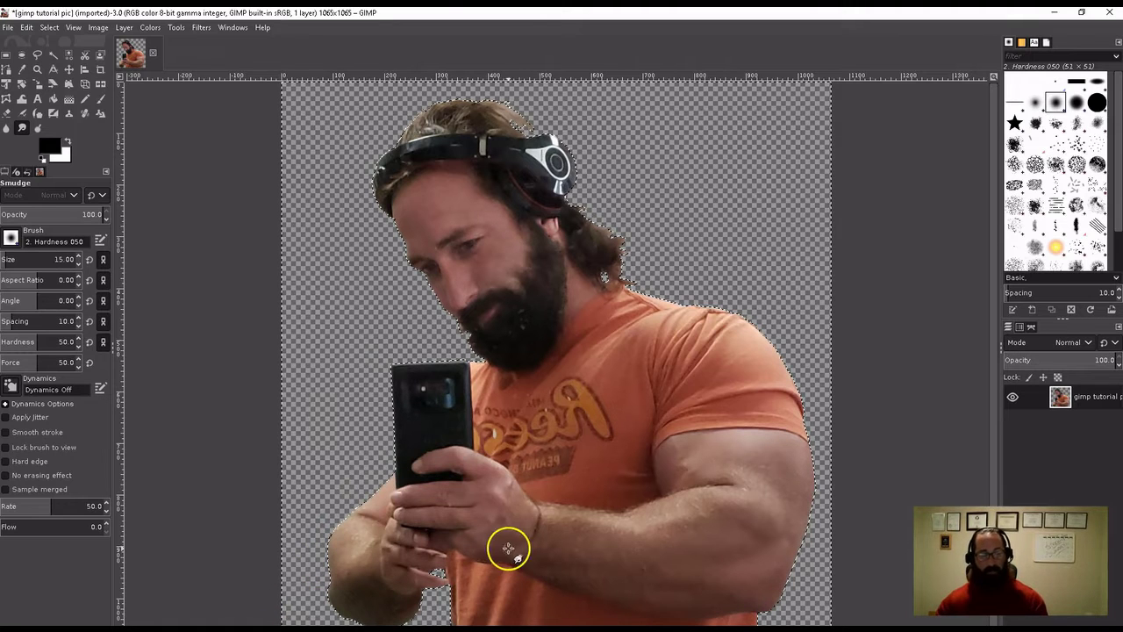
Step: Zoom in and smudge the beard edge and lower beard into the background
{"action": "scroll", "coordinate": [547, 426], "scroll_direction": "up", "scroll_amount": 2, "text": "ctrl"}
{"action": "scroll", "coordinate": [548, 427], "scroll_direction": "up", "scroll_amount": 1, "text": "ctrl"}
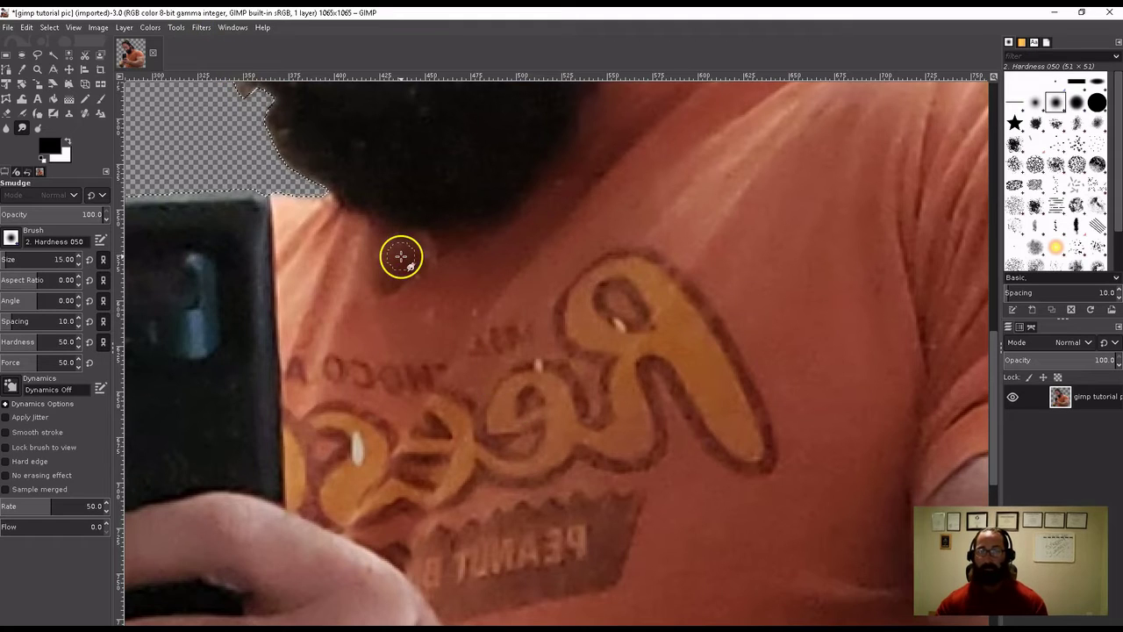
{"action": "scroll", "coordinate": [401, 256], "scroll_direction": "up", "scroll_amount": 3}
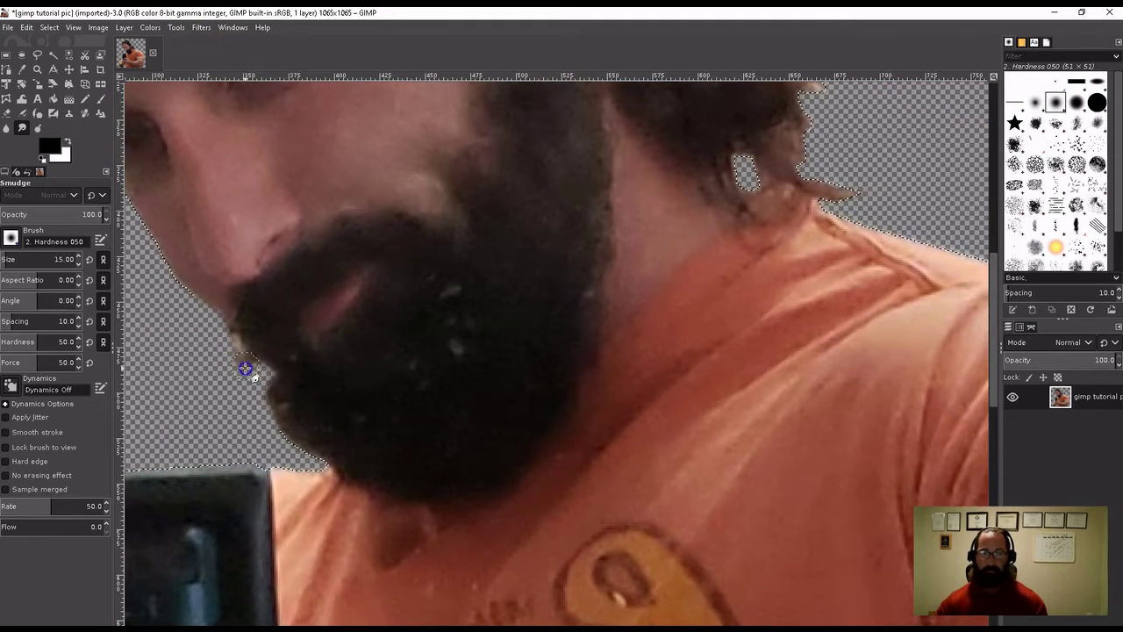
{"action": "mouse_move", "coordinate": [245, 369]}
{"action": "left_mouse_down"}
{"action": "mouse_move", "coordinate": [260, 358]}
{"action": "mouse_move", "coordinate": [296, 377]}
{"action": "mouse_move", "coordinate": [271, 422]}
{"action": "mouse_move", "coordinate": [294, 459]}
{"action": "mouse_move", "coordinate": [337, 468]}
{"action": "left_mouse_up"}
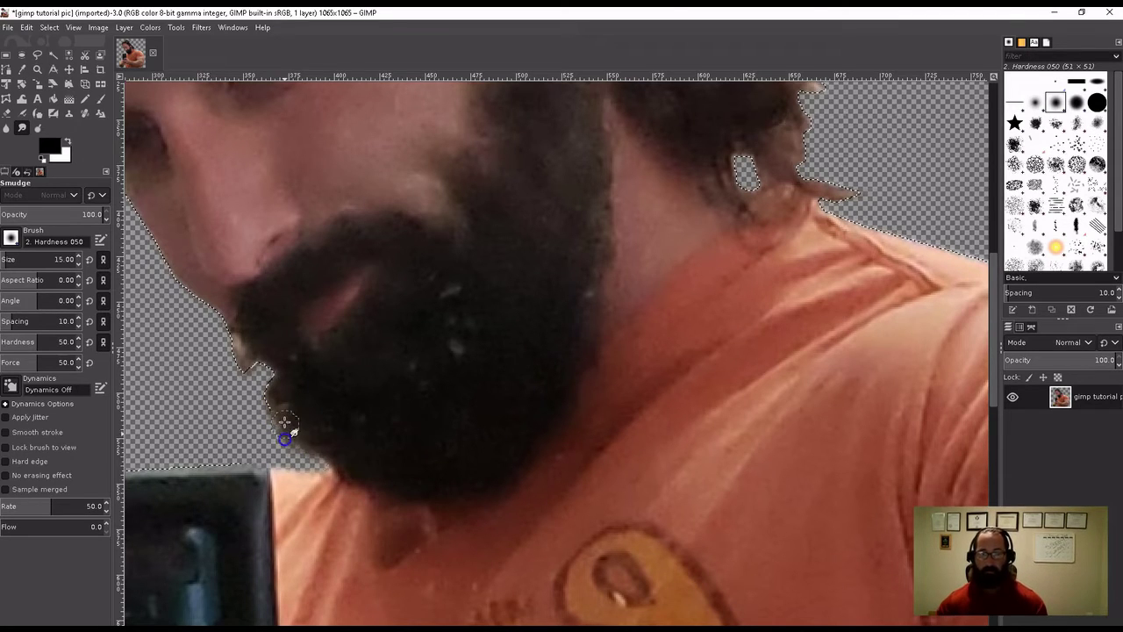
{"action": "left_click_drag", "start_coordinate": [285, 423], "coordinate": [278, 416]}
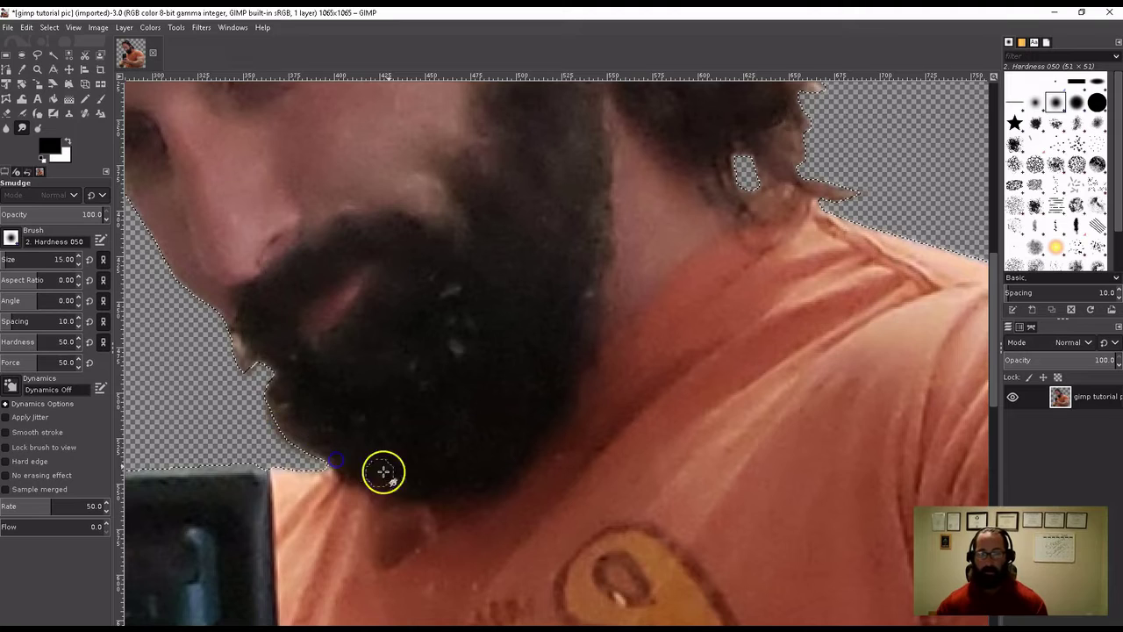
Step: Soften the spiky hair tips and stray strands around the headphones
{"action": "scroll", "coordinate": [448, 444], "scroll_direction": "up", "scroll_amount": 5}
{"action": "mouse_move", "coordinate": [820, 464]}
{"action": "left_mouse_down"}
{"action": "mouse_move", "coordinate": [838, 474]}
{"action": "mouse_move", "coordinate": [745, 446]}
{"action": "left_mouse_up"}
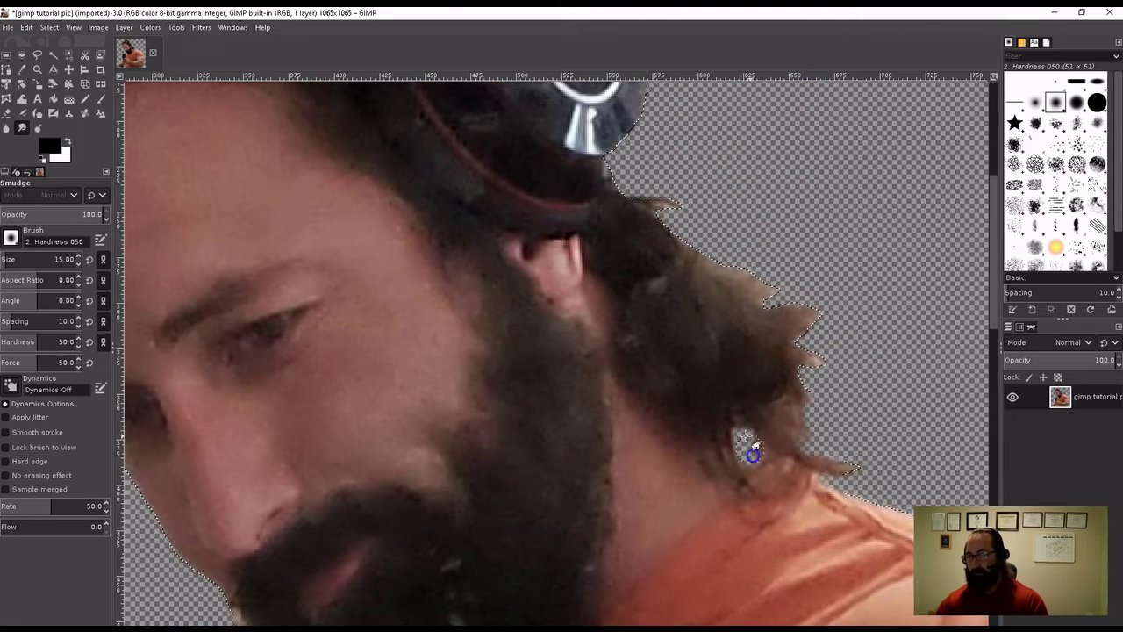
{"action": "mouse_move", "coordinate": [778, 389]}
{"action": "left_mouse_down"}
{"action": "mouse_move", "coordinate": [830, 377]}
{"action": "mouse_move", "coordinate": [813, 361]}
{"action": "mouse_move", "coordinate": [790, 369]}
{"action": "mouse_move", "coordinate": [814, 401]}
{"action": "mouse_move", "coordinate": [799, 331]}
{"action": "mouse_move", "coordinate": [824, 328]}
{"action": "mouse_move", "coordinate": [807, 311]}
{"action": "mouse_move", "coordinate": [777, 333]}
{"action": "mouse_move", "coordinate": [804, 404]}
{"action": "left_mouse_up"}
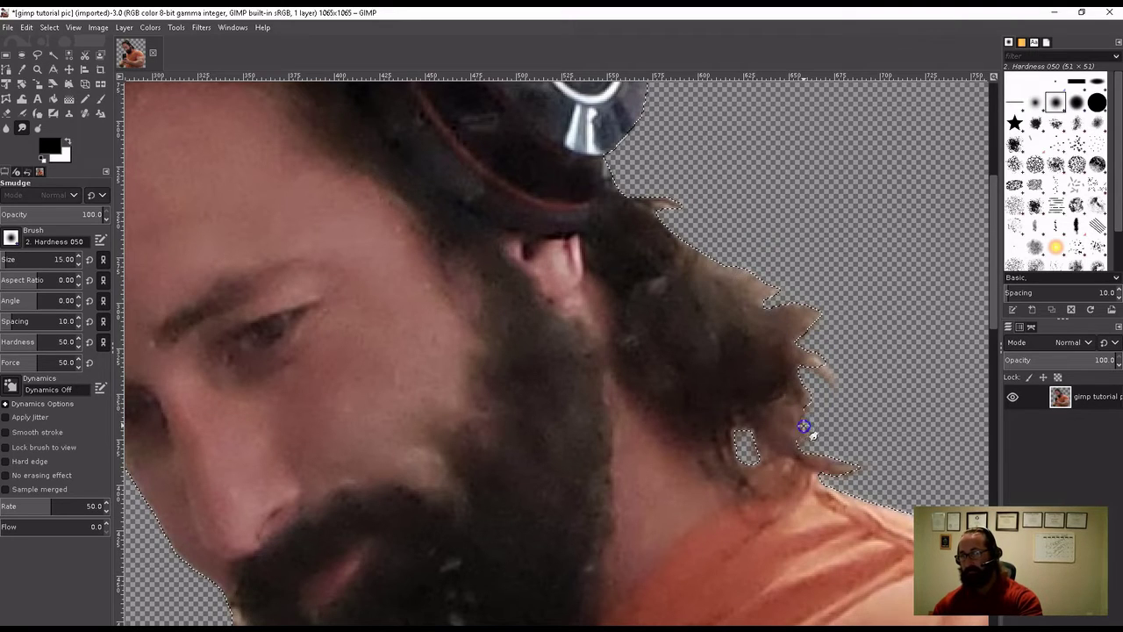
{"action": "scroll", "coordinate": [746, 395], "scroll_direction": "up", "scroll_amount": 3}
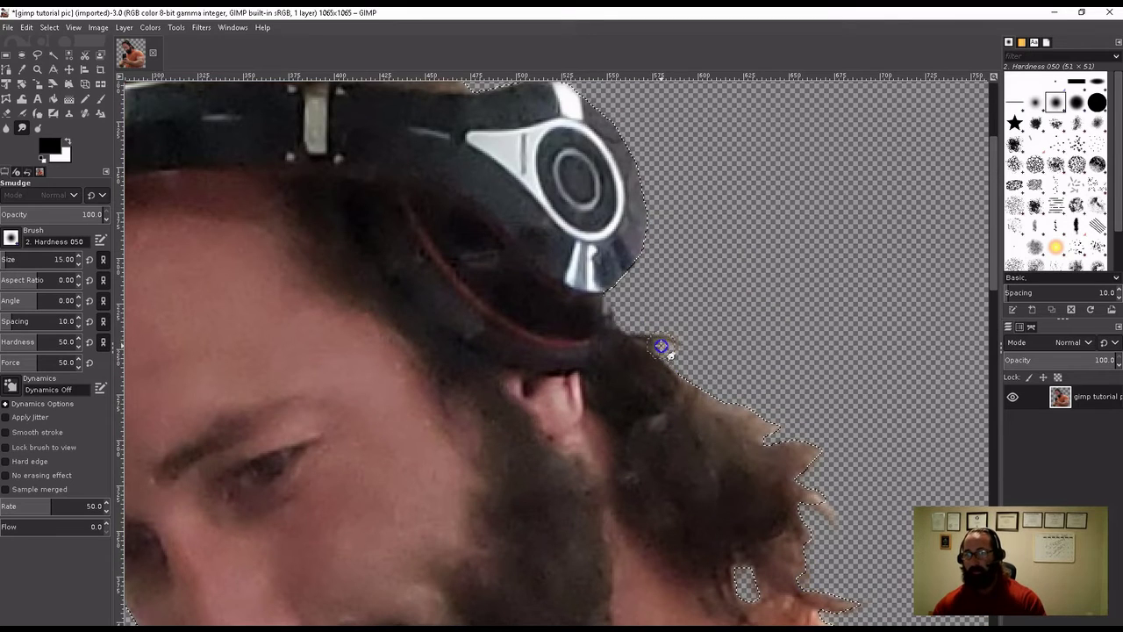
{"action": "mouse_move", "coordinate": [678, 351]}
{"action": "left_mouse_down"}
{"action": "mouse_move", "coordinate": [647, 359]}
{"action": "mouse_move", "coordinate": [684, 384]}
{"action": "left_mouse_up"}
{"action": "scroll", "coordinate": [614, 421], "scroll_direction": "up", "scroll_amount": 4}
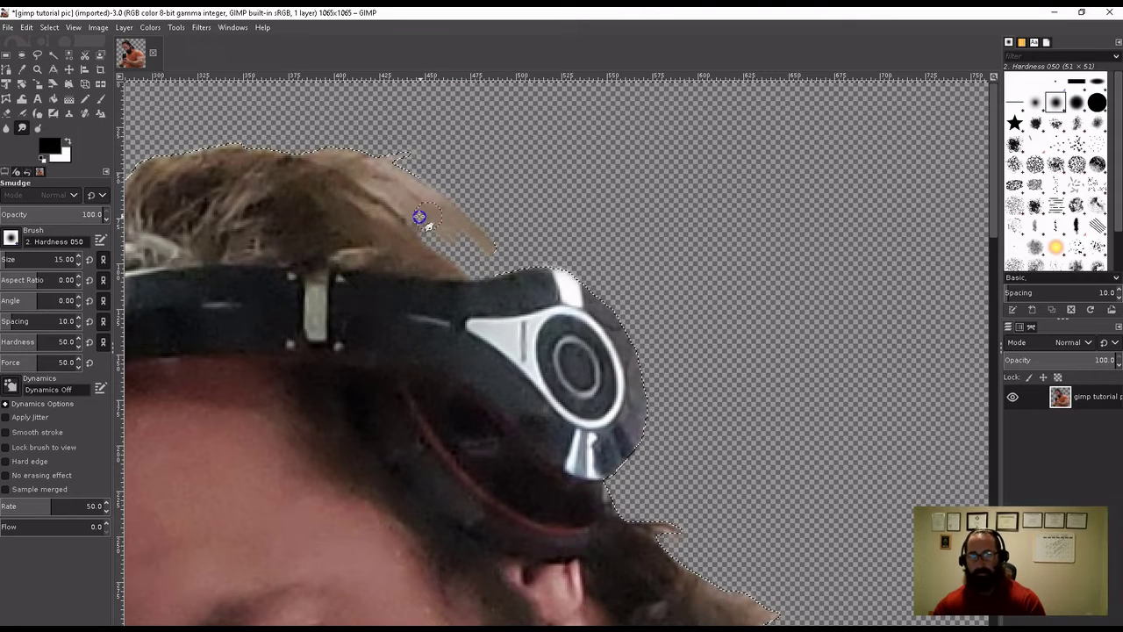
{"action": "mouse_move", "coordinate": [428, 241]}
{"action": "left_mouse_down"}
{"action": "mouse_move", "coordinate": [454, 240]}
{"action": "mouse_move", "coordinate": [453, 228]}
{"action": "mouse_move", "coordinate": [409, 226]}
{"action": "mouse_move", "coordinate": [359, 181]}
{"action": "mouse_move", "coordinate": [499, 258]}
{"action": "mouse_move", "coordinate": [408, 239]}
{"action": "mouse_move", "coordinate": [471, 276]}
{"action": "mouse_move", "coordinate": [418, 301]}
{"action": "mouse_move", "coordinate": [351, 220]}
{"action": "mouse_move", "coordinate": [387, 176]}
{"action": "mouse_move", "coordinate": [346, 155]}
{"action": "mouse_move", "coordinate": [226, 150]}
{"action": "mouse_move", "coordinate": [257, 154]}
{"action": "left_mouse_up"}
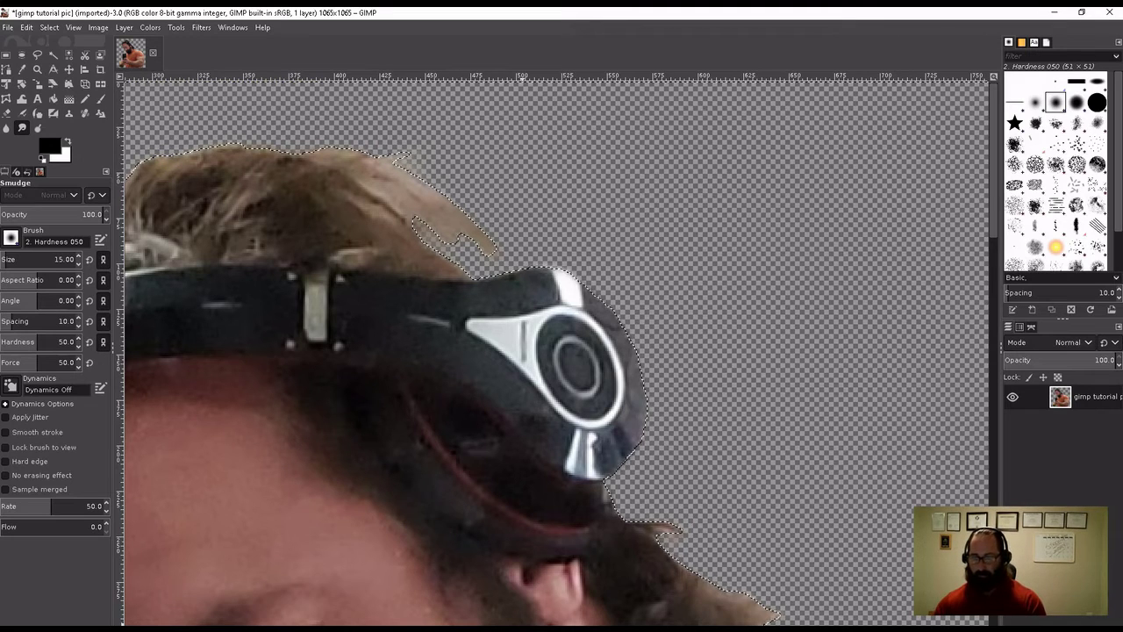
Step: Smear hair outward from the headband and soften the top hairline
{"action": "scroll", "coordinate": [288, 609], "scroll_direction": "left", "scroll_amount": 1}
{"action": "scroll", "coordinate": [288, 609], "scroll_direction": "left", "scroll_amount": 5}
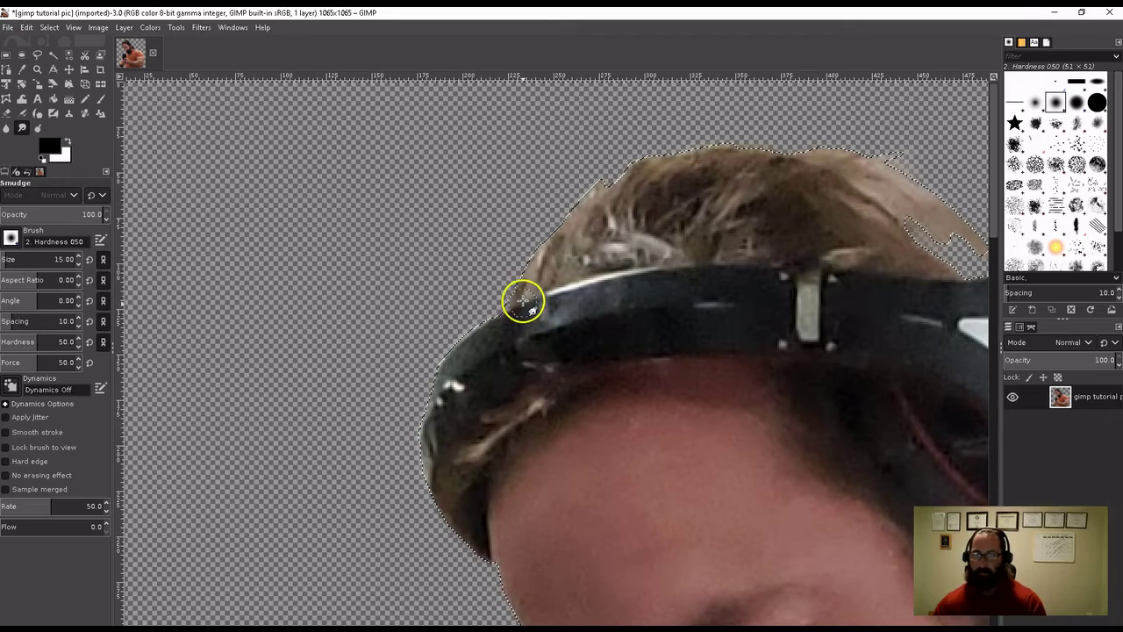
{"action": "left_click_drag", "start_coordinate": [523, 302], "coordinate": [561, 226]}
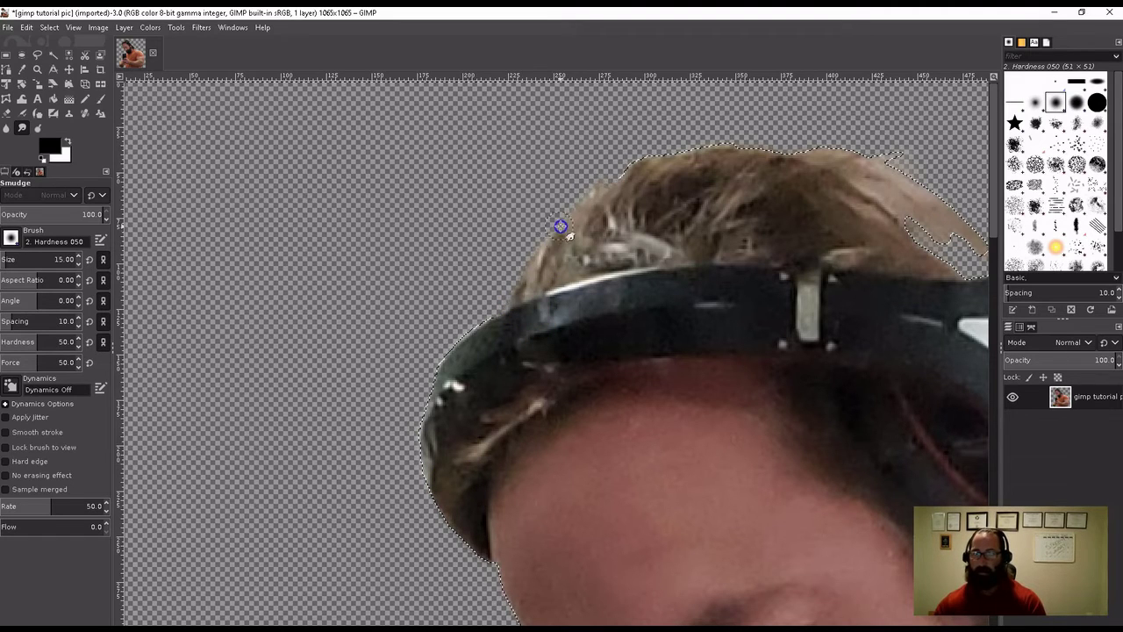
{"action": "left_click_drag", "start_coordinate": [607, 191], "coordinate": [617, 185]}
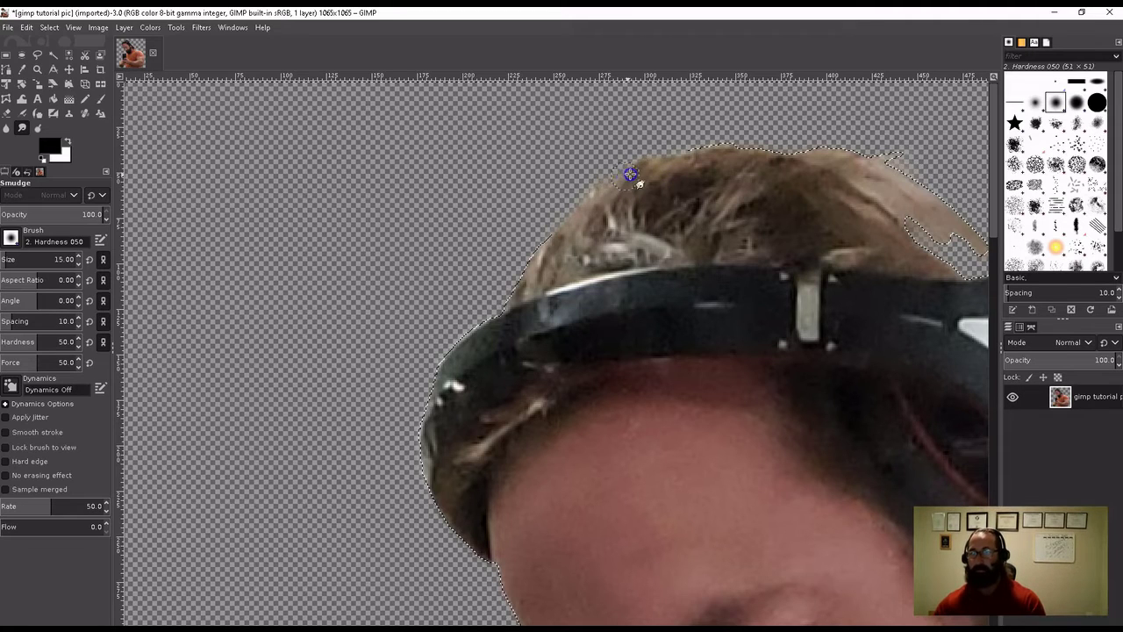
{"action": "left_click_drag", "start_coordinate": [614, 192], "coordinate": [622, 195]}
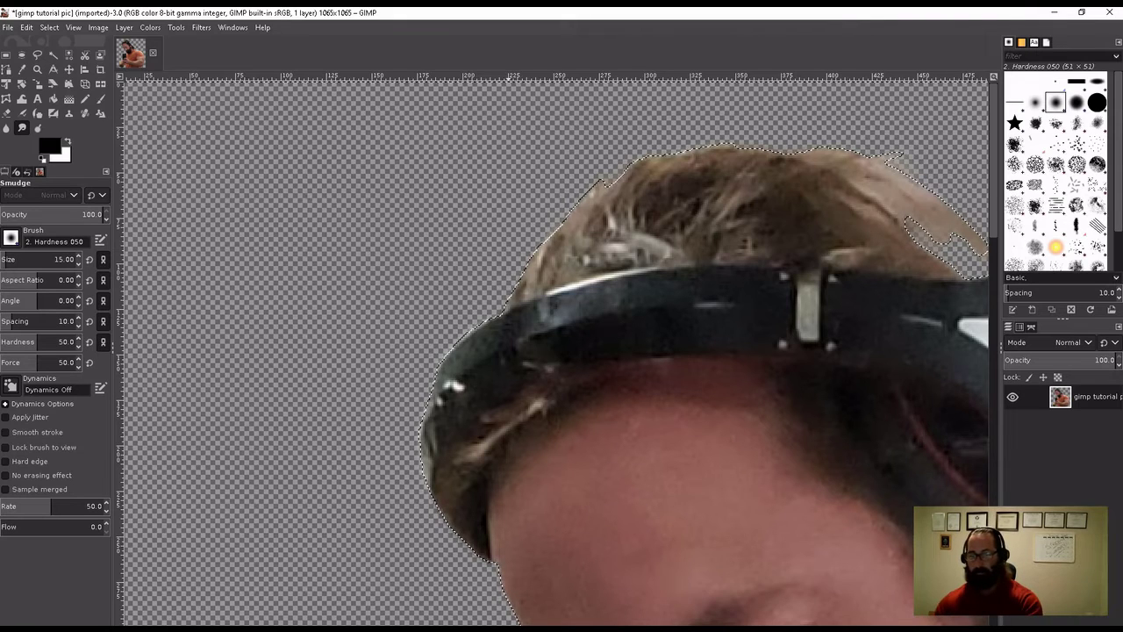
Step: Smudge the hair wisps and hairline on the other side of the head
{"action": "left_click_drag", "start_coordinate": [517, 628], "coordinate": [741, 628]}
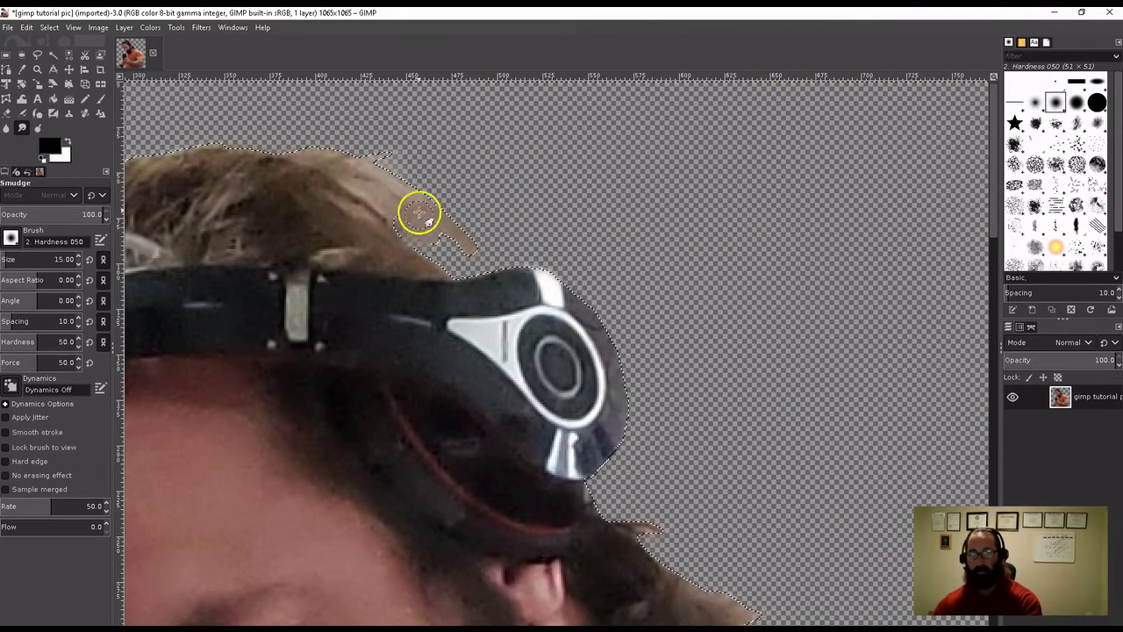
{"action": "left_click_drag", "start_coordinate": [416, 211], "coordinate": [366, 246]}
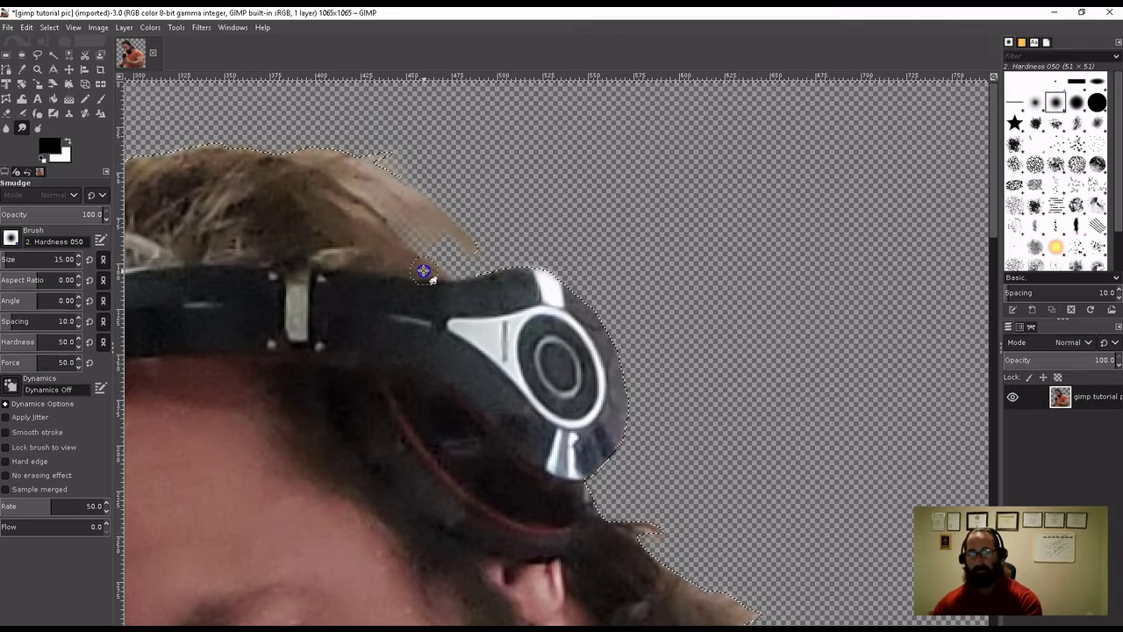
{"action": "left_click", "coordinate": [374, 185]}
{"action": "left_click_drag", "start_coordinate": [374, 184], "coordinate": [352, 170]}
{"action": "left_click", "coordinate": [384, 218]}
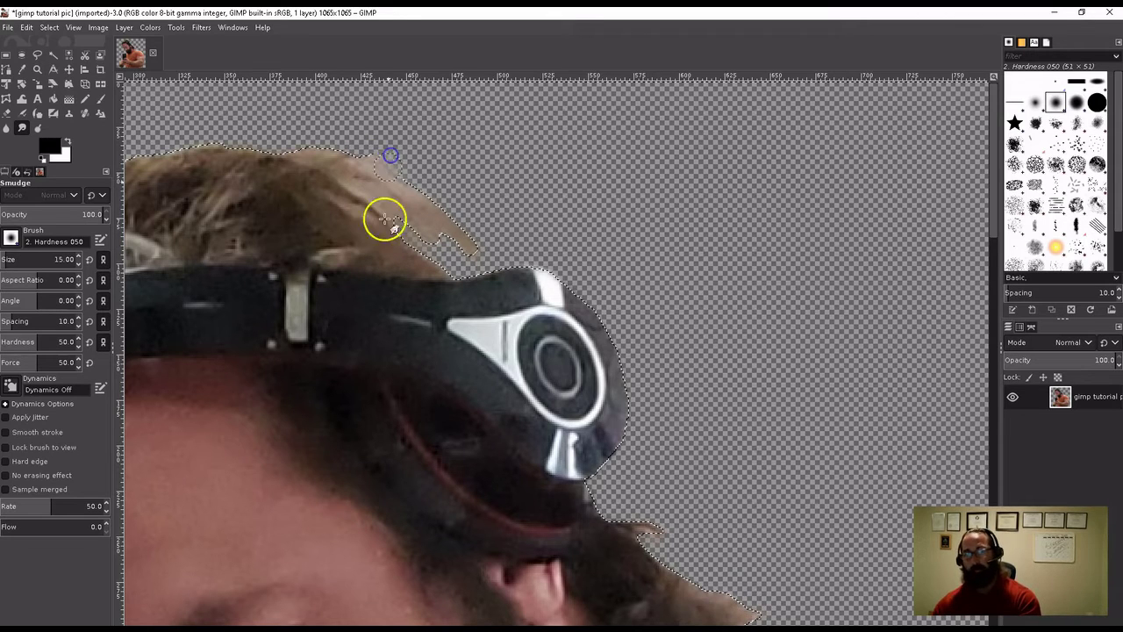
{"action": "left_click", "coordinate": [392, 315]}
Step: Smudge the hair wisps and neck edge near the ear
{"action": "scroll", "coordinate": [392, 314], "scroll_direction": "down", "scroll_amount": 5}
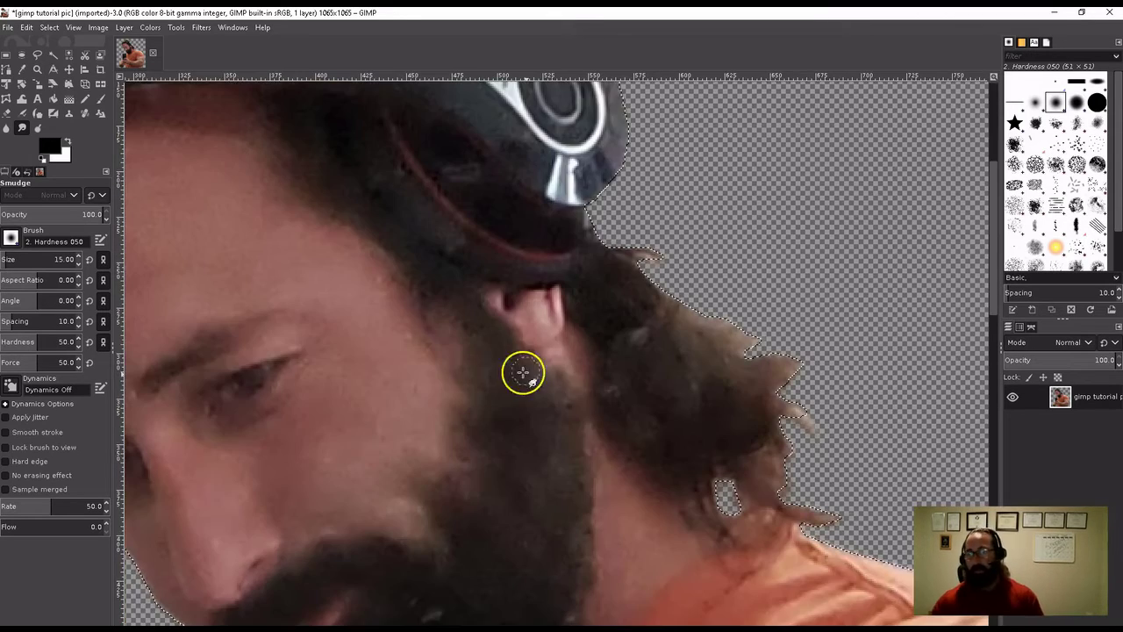
{"action": "mouse_move", "coordinate": [625, 275]}
{"action": "left_mouse_down"}
{"action": "mouse_move", "coordinate": [647, 258]}
{"action": "mouse_move", "coordinate": [672, 269]}
{"action": "left_mouse_up"}
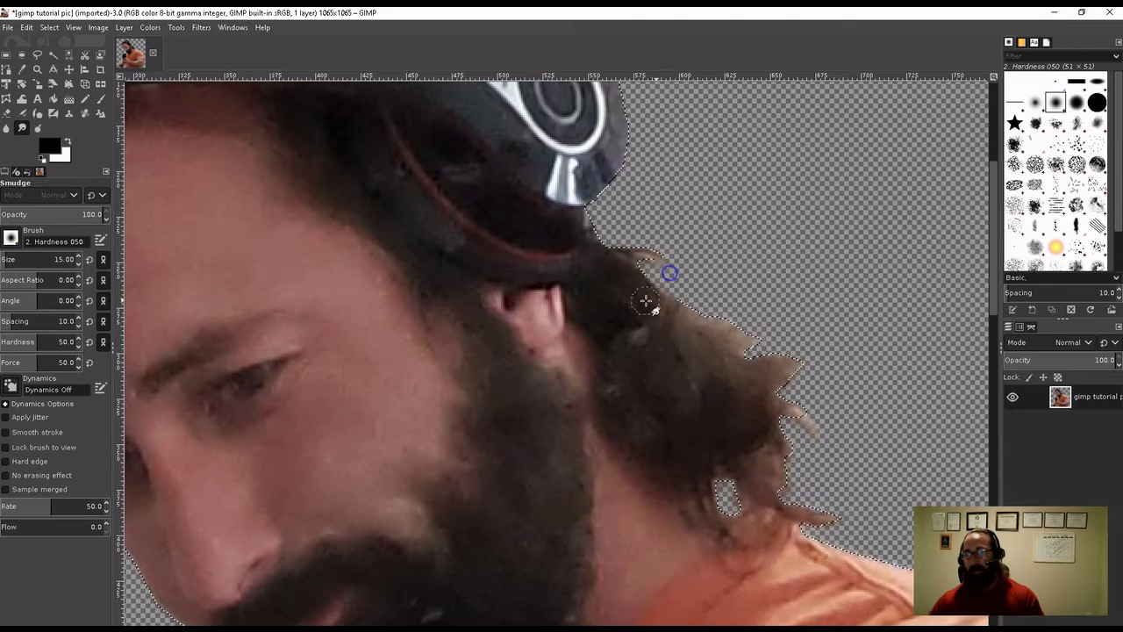
{"action": "scroll", "coordinate": [695, 364], "scroll_direction": "down", "scroll_amount": 5}
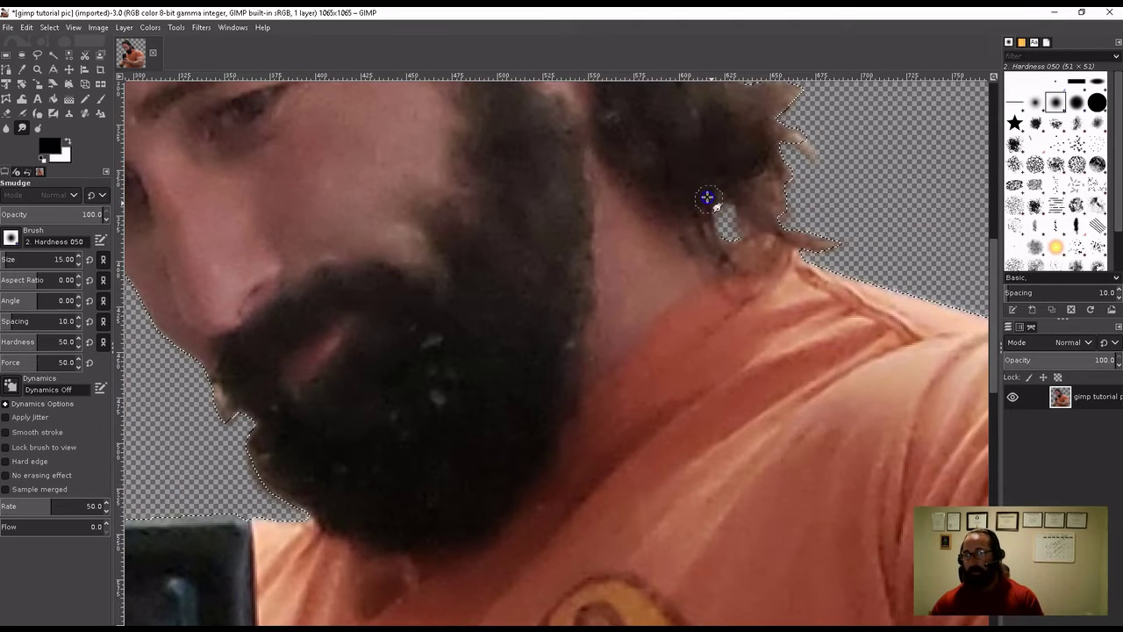
{"action": "mouse_move", "coordinate": [737, 205]}
{"action": "left_mouse_down"}
{"action": "mouse_move", "coordinate": [715, 243]}
{"action": "mouse_move", "coordinate": [735, 254]}
{"action": "mouse_move", "coordinate": [790, 243]}
{"action": "mouse_move", "coordinate": [750, 256]}
{"action": "left_mouse_up"}
Step: Blend the beard edge into the background where it meets the shirt
{"action": "scroll", "coordinate": [667, 334], "scroll_direction": "down", "scroll_amount": 2}
{"action": "scroll", "coordinate": [626, 326], "scroll_direction": "down", "scroll_amount": 1}
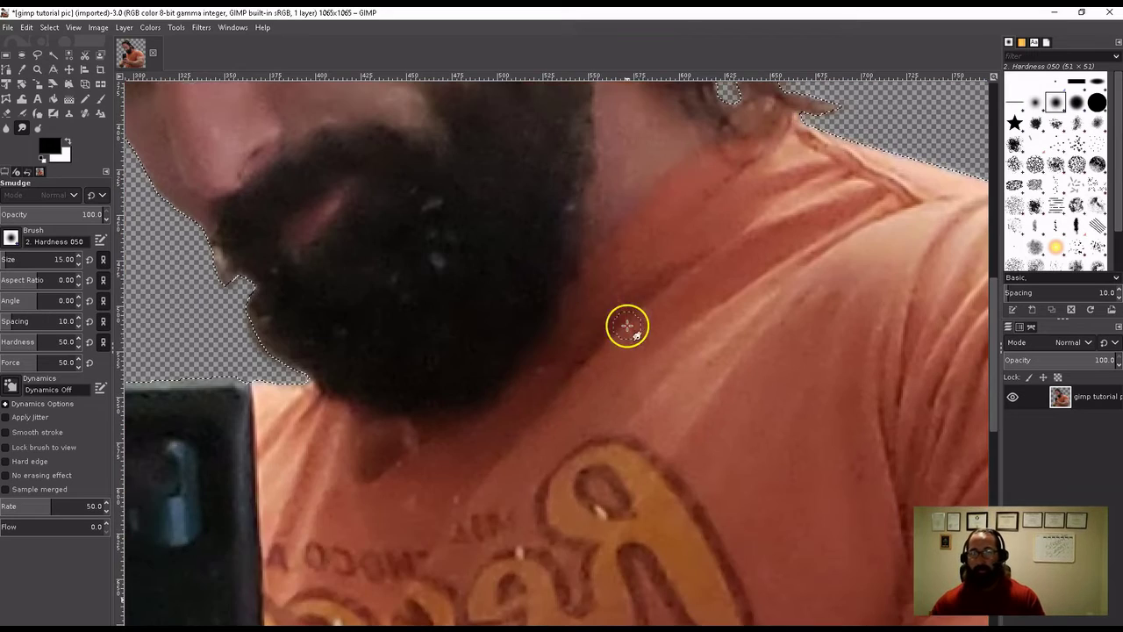
{"action": "left_click_drag", "start_coordinate": [301, 362], "coordinate": [323, 388]}
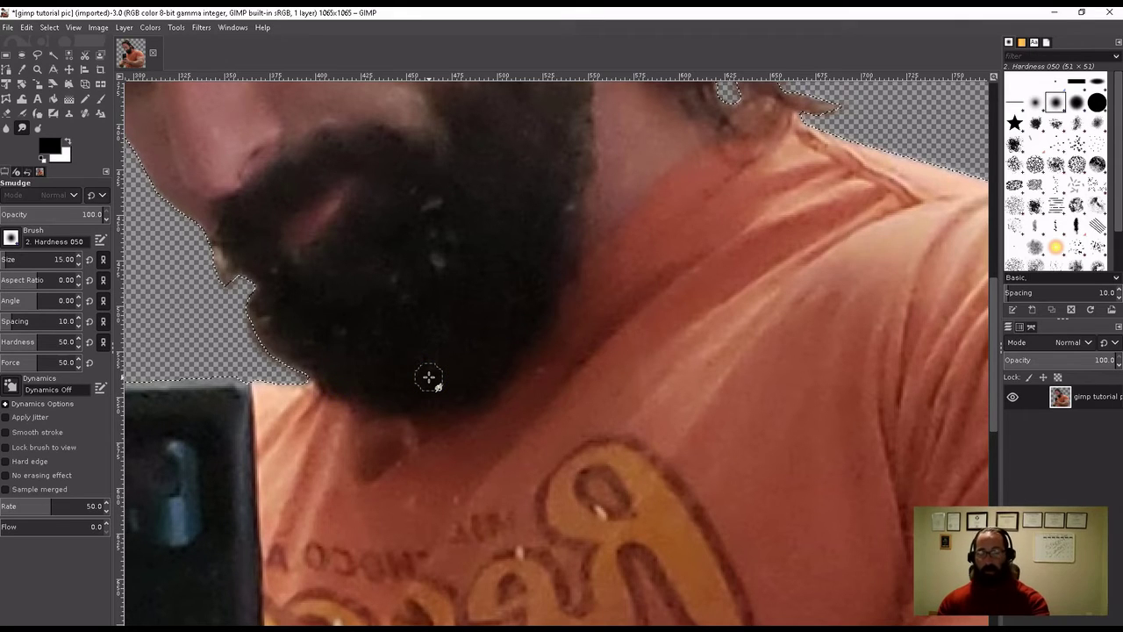
{"action": "left_click", "coordinate": [543, 388]}
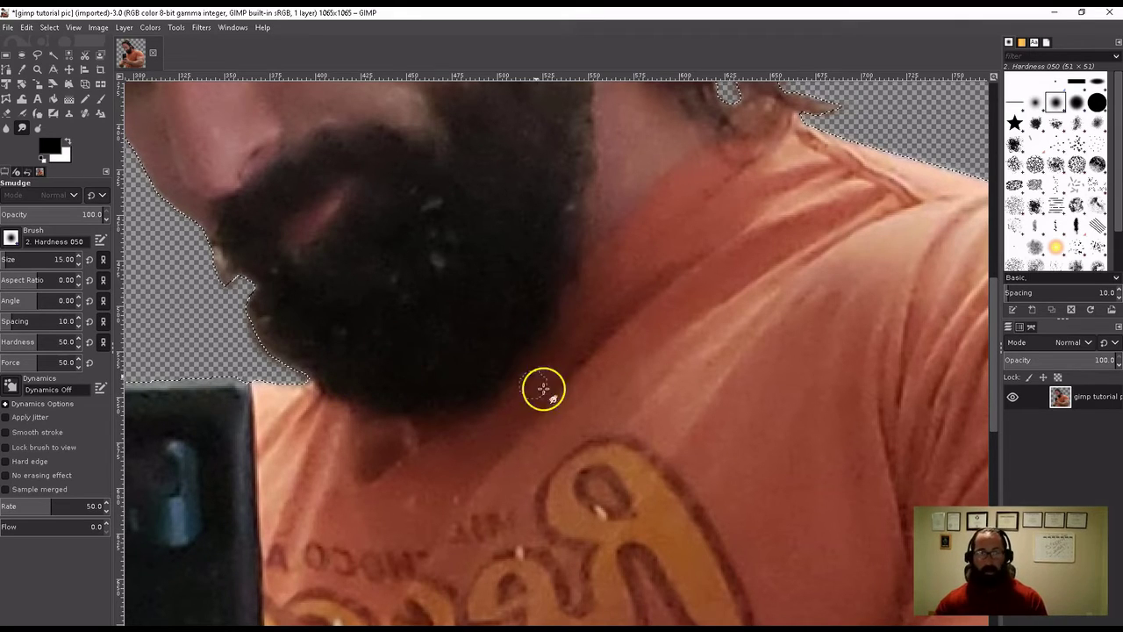
Step: Fit the whole image in the window with View > Zoom
{"action": "left_click", "coordinate": [73, 26]}
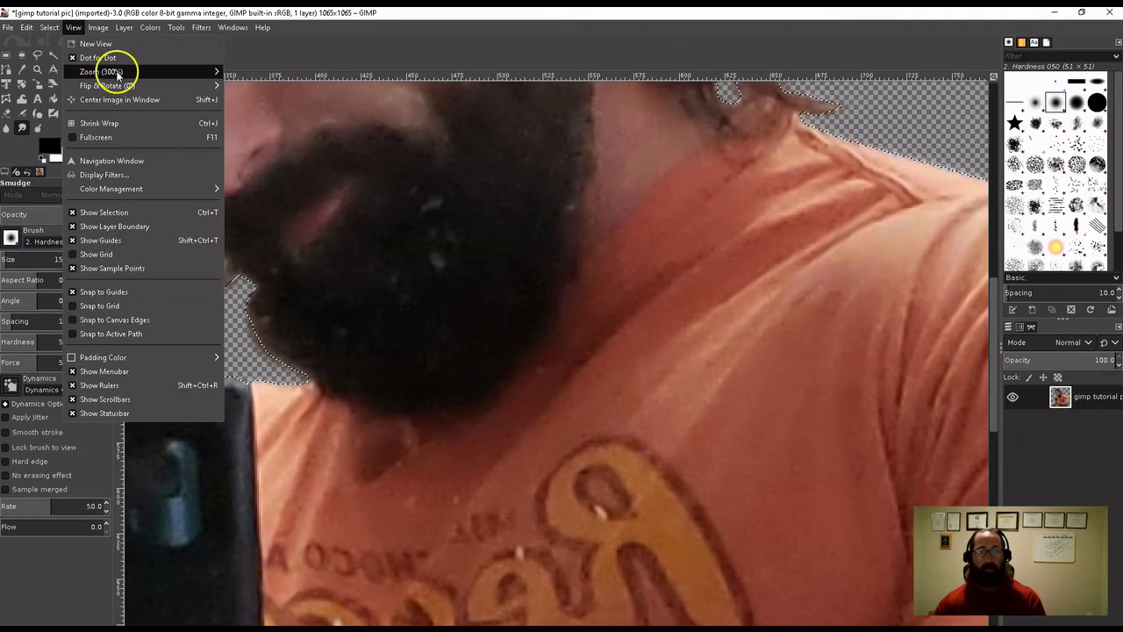
{"action": "mouse_move", "coordinate": [101, 72]}
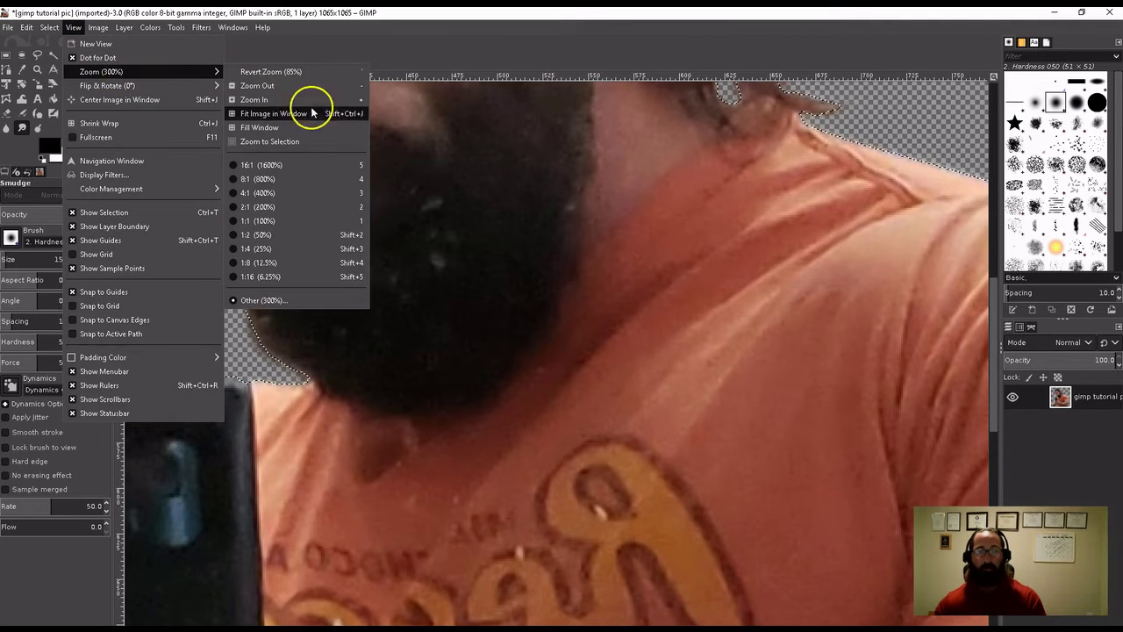
{"action": "left_click", "coordinate": [303, 115]}
{"action": "scroll", "coordinate": [415, 196], "scroll_direction": "up", "scroll_amount": 3, "text": "ctrl"}
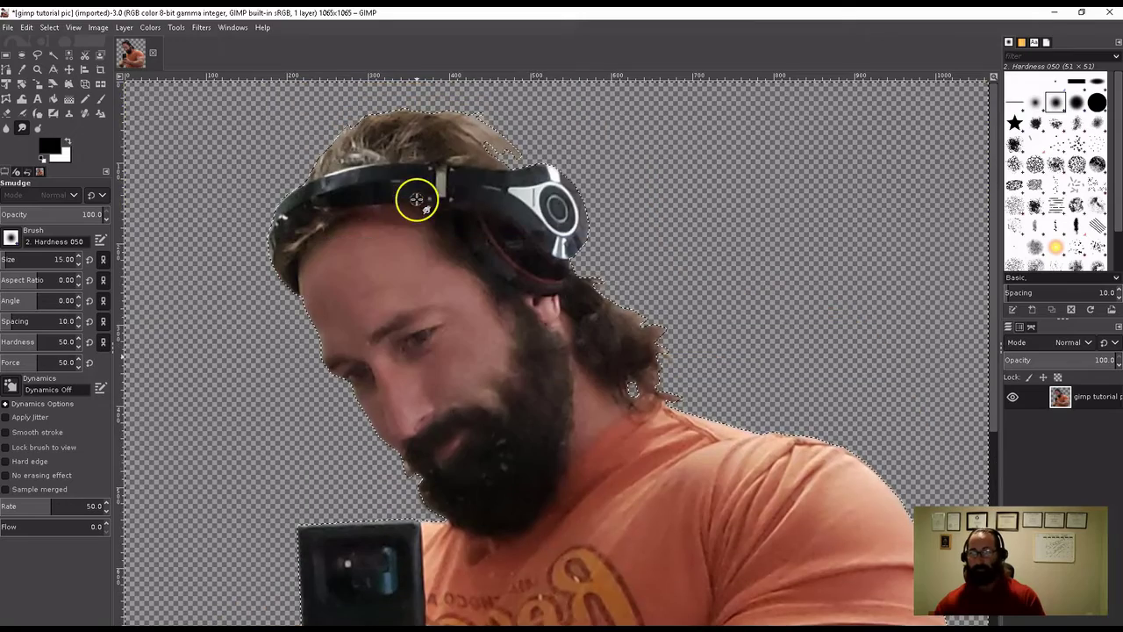
{"action": "left_click", "coordinate": [72, 27]}
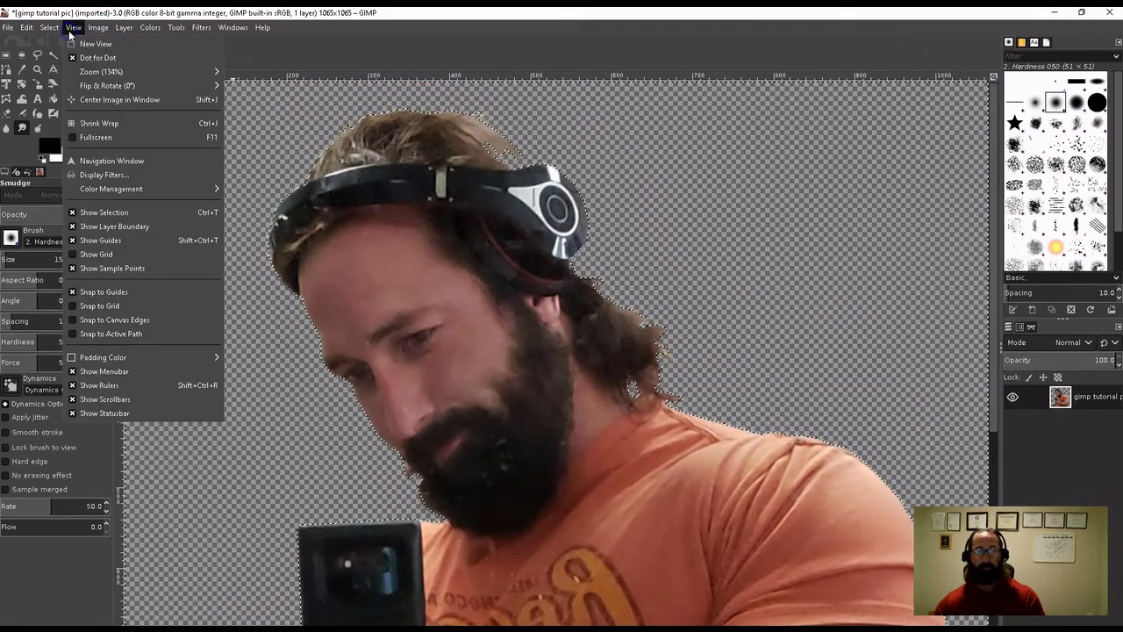
{"action": "mouse_move", "coordinate": [101, 72]}
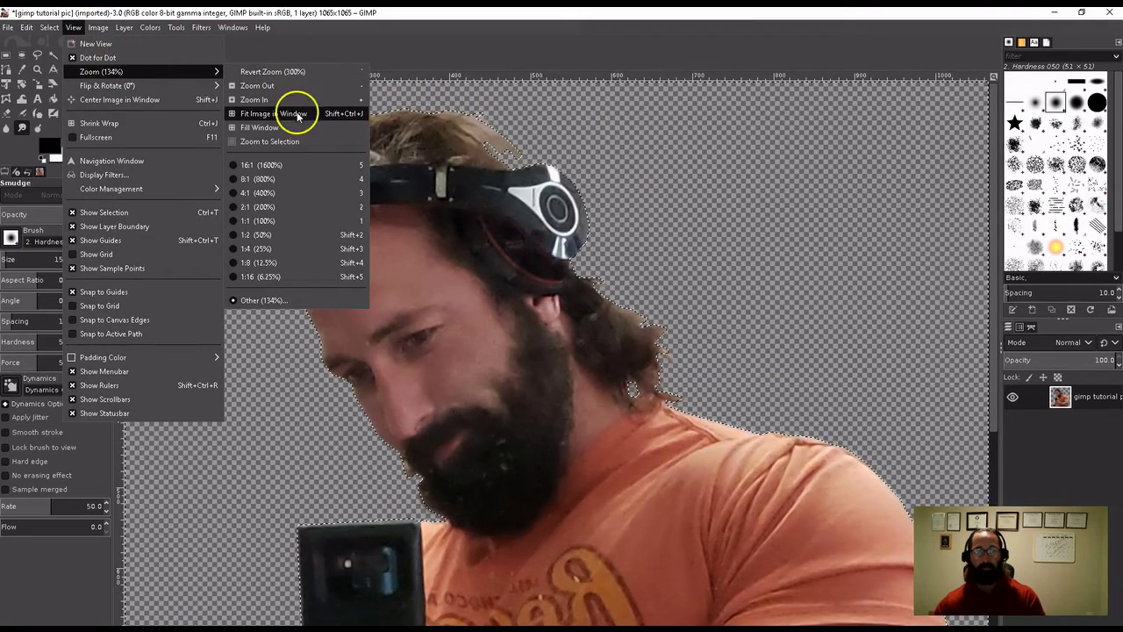
{"action": "left_click", "coordinate": [299, 115]}
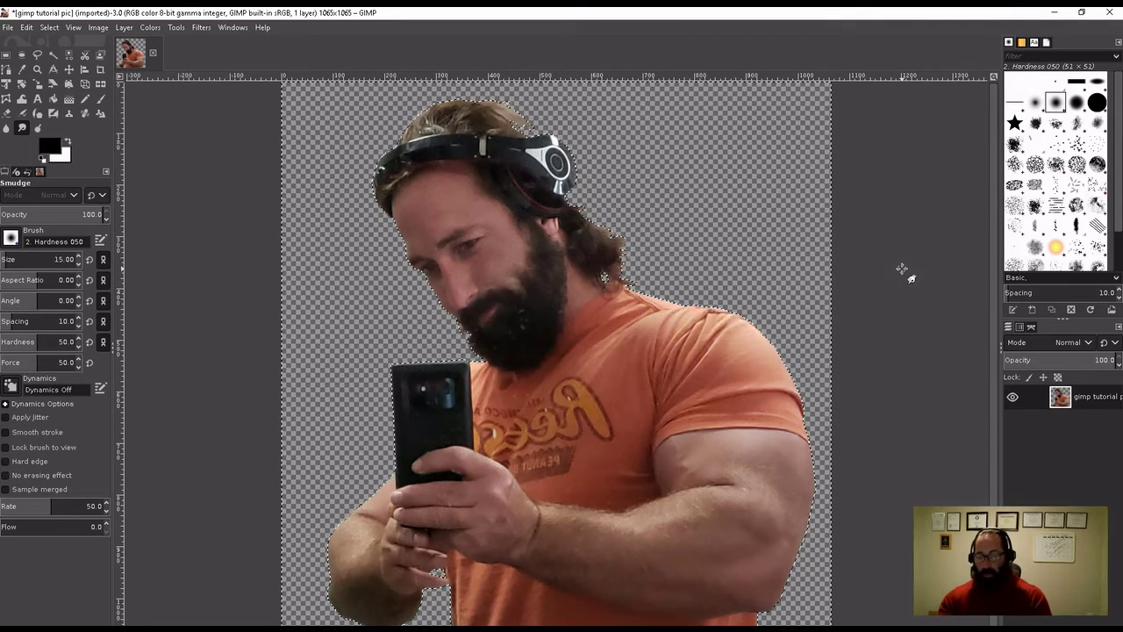
Step: Clear the selection around the figure with Select > None
{"action": "left_click", "coordinate": [572, 234]}
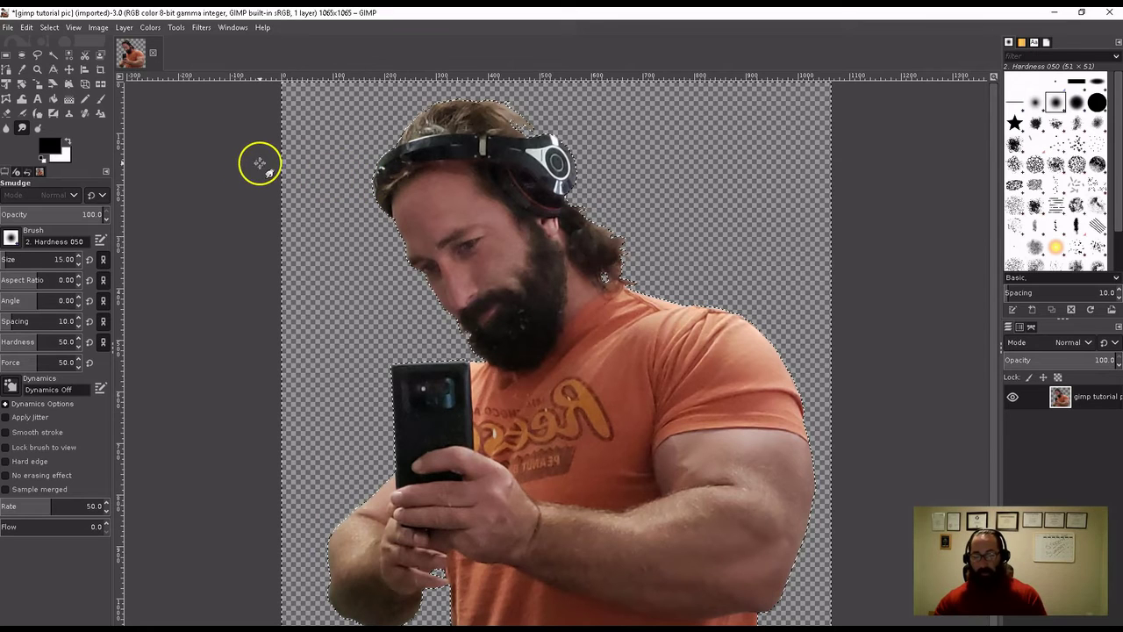
{"action": "left_click", "coordinate": [49, 27]}
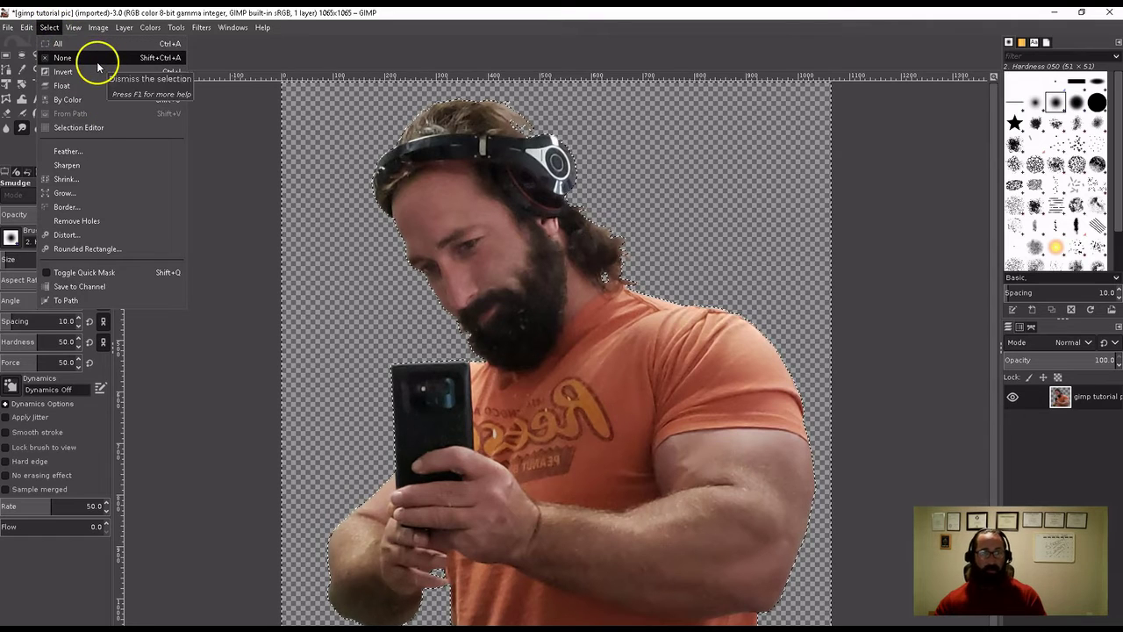
{"action": "left_click", "coordinate": [97, 60]}
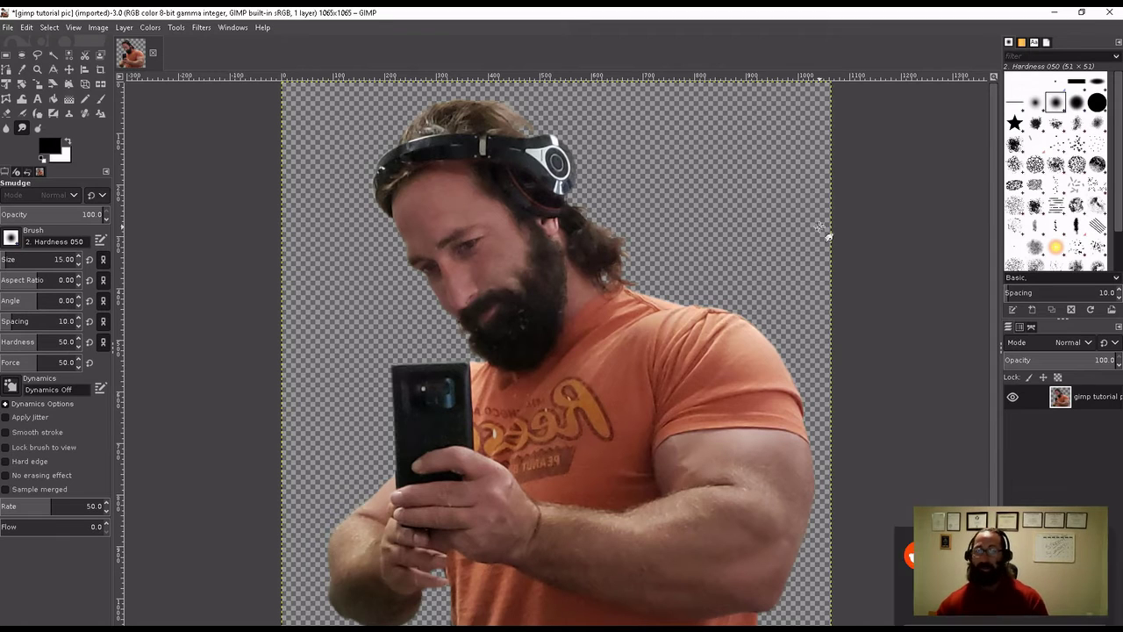
Step: Start File > Export As and name the file 'gimp tut final picture'
{"action": "left_click_drag", "start_coordinate": [811, 242], "coordinate": [815, 282]}
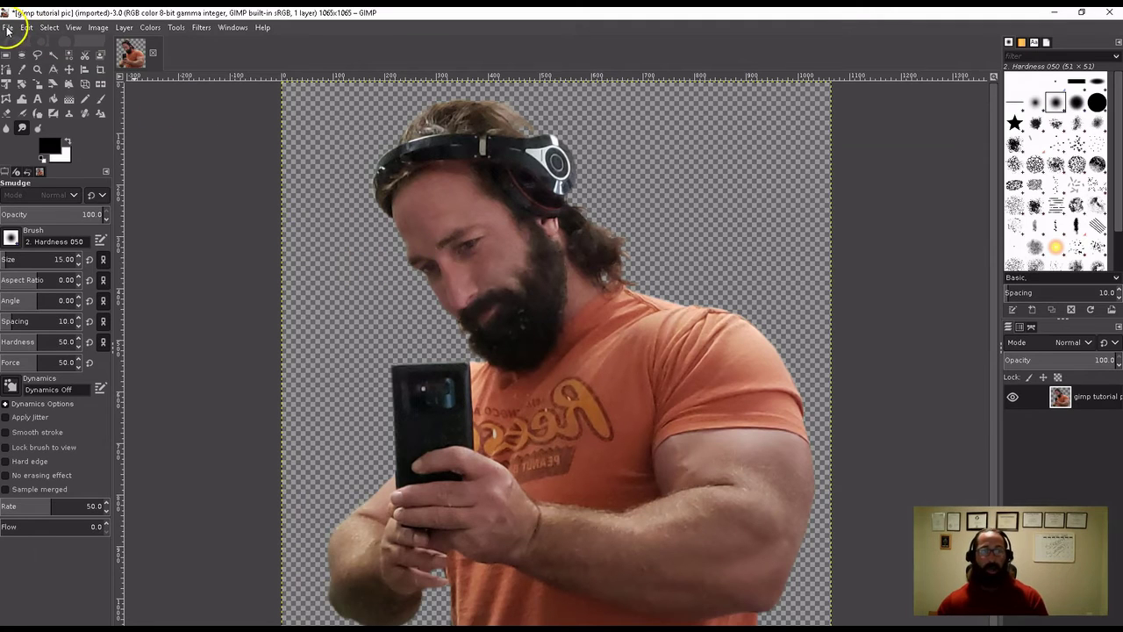
{"action": "left_click", "coordinate": [7, 28]}
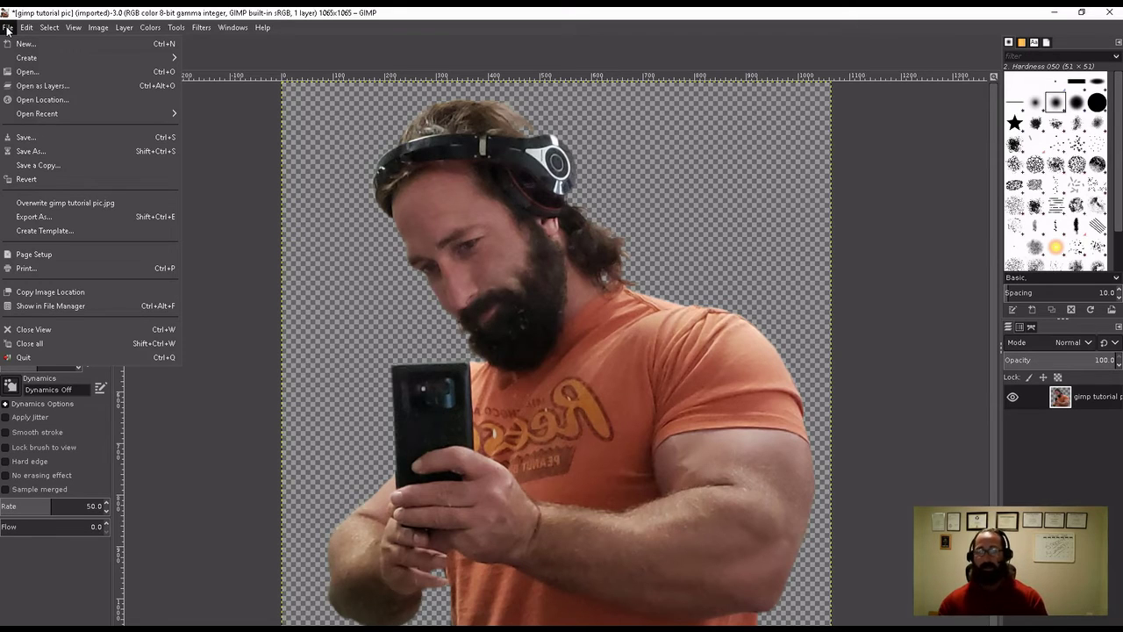
{"action": "left_click", "coordinate": [117, 217]}
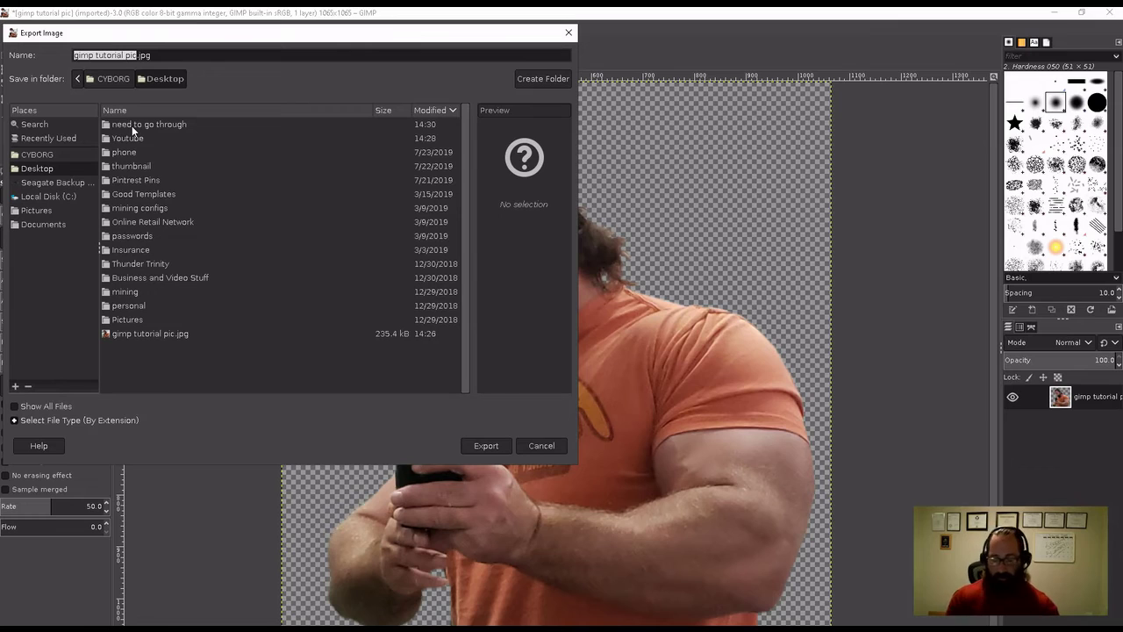
{"action": "type", "text": "gim"}
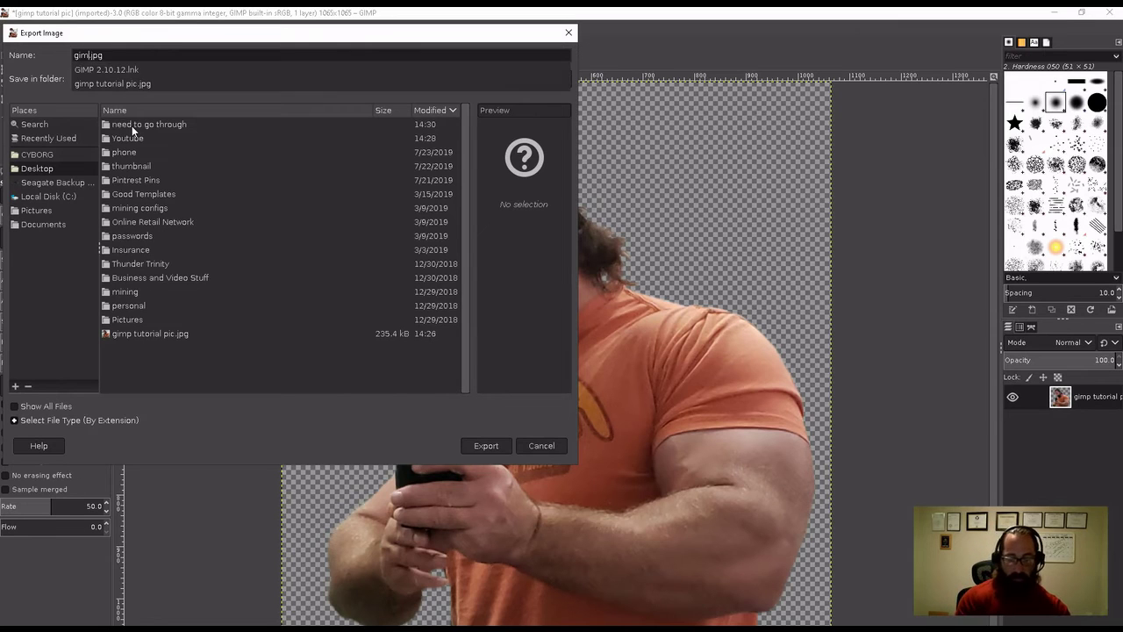
{"action": "type", "text": "p tut "}
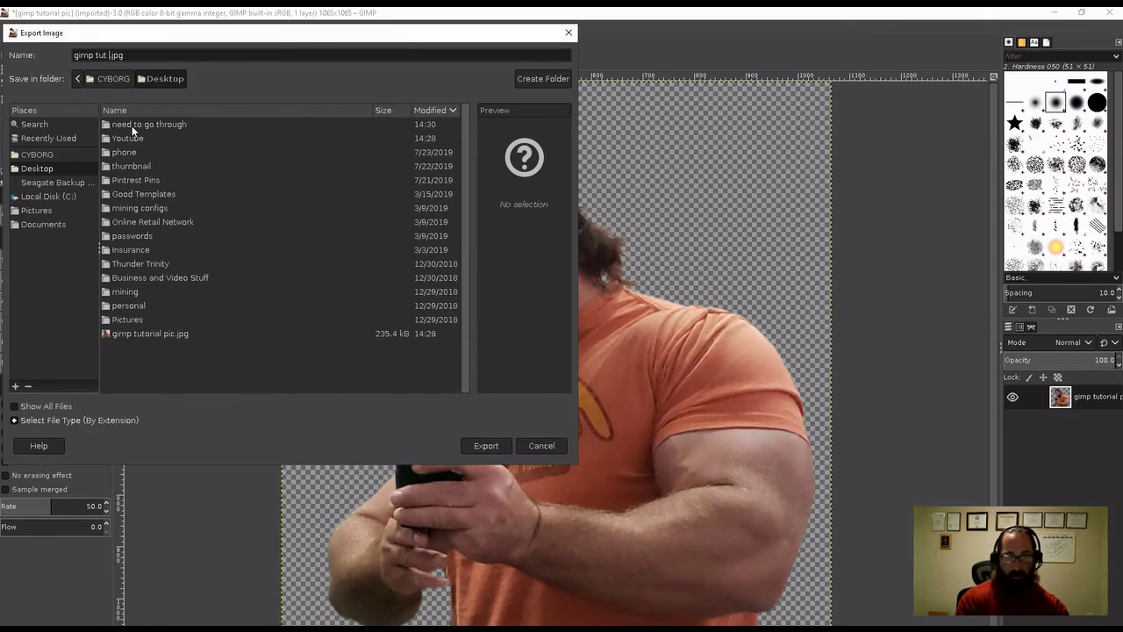
{"action": "type", "text": "final"}
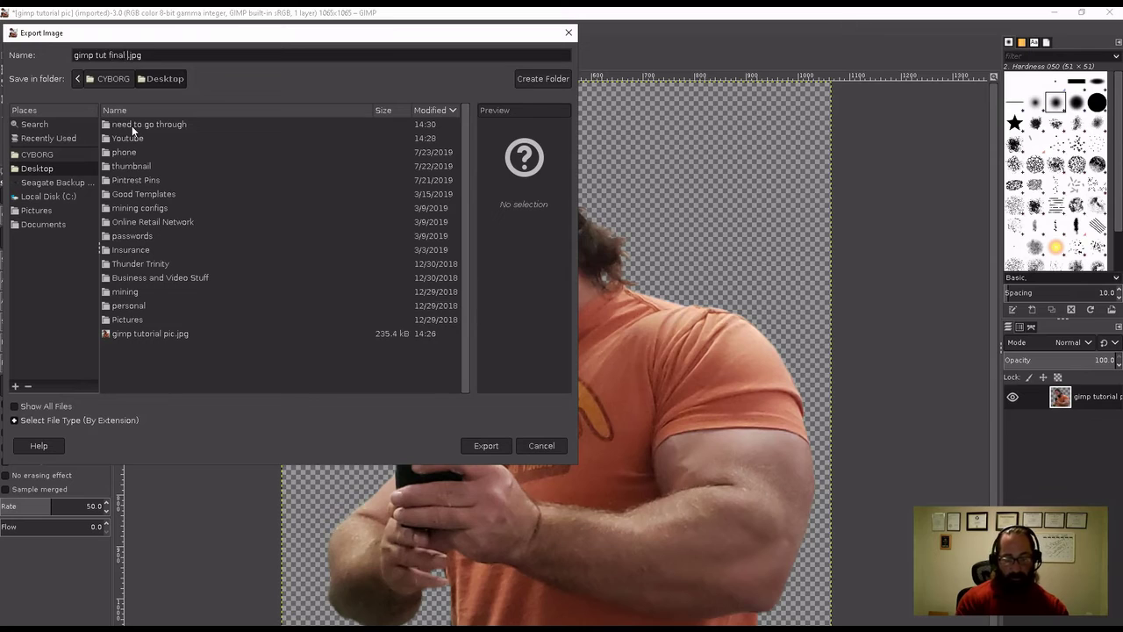
{"action": "type", "text": " picture"}
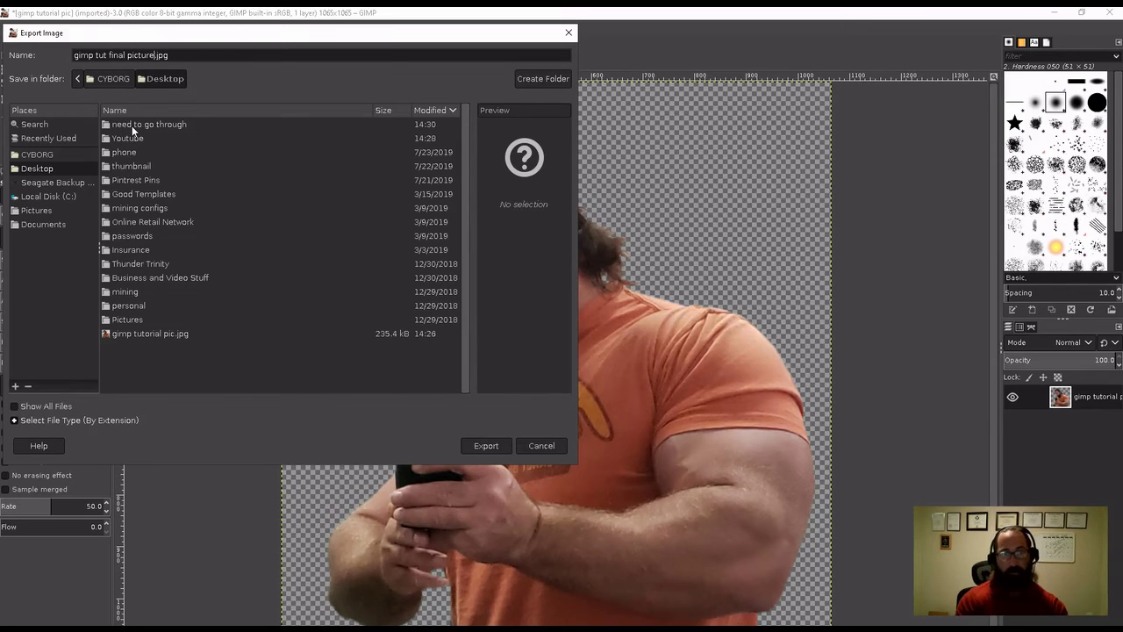
Step: Choose PNG image as the file type and export, confirming the PNG options
{"action": "left_click", "coordinate": [33, 422]}
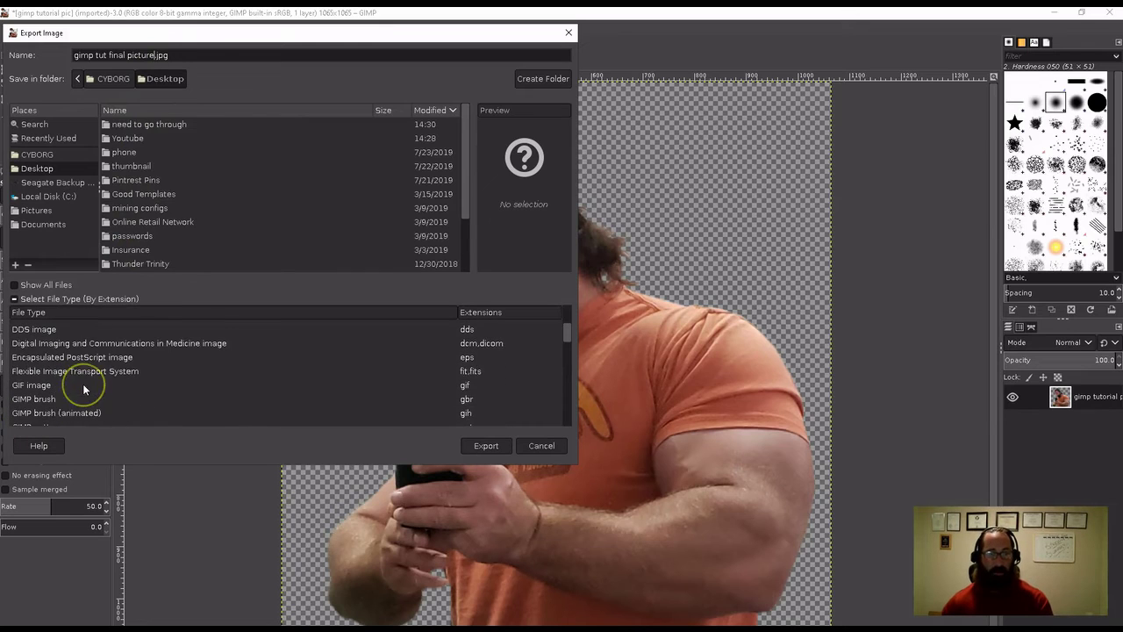
{"action": "scroll", "coordinate": [84, 390], "scroll_direction": "down", "scroll_amount": 1}
{"action": "scroll", "coordinate": [85, 389], "scroll_direction": "down", "scroll_amount": 1}
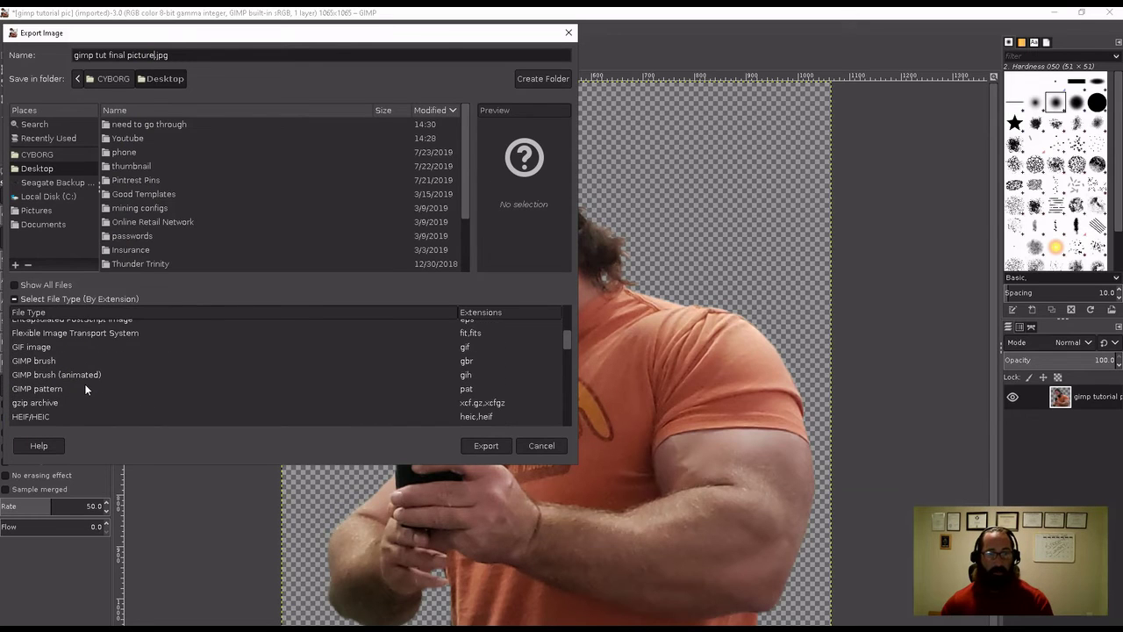
{"action": "scroll", "coordinate": [85, 389], "scroll_direction": "down", "scroll_amount": 2}
{"action": "scroll", "coordinate": [85, 389], "scroll_direction": "down", "scroll_amount": 2}
{"action": "scroll", "coordinate": [85, 389], "scroll_direction": "down", "scroll_amount": 2}
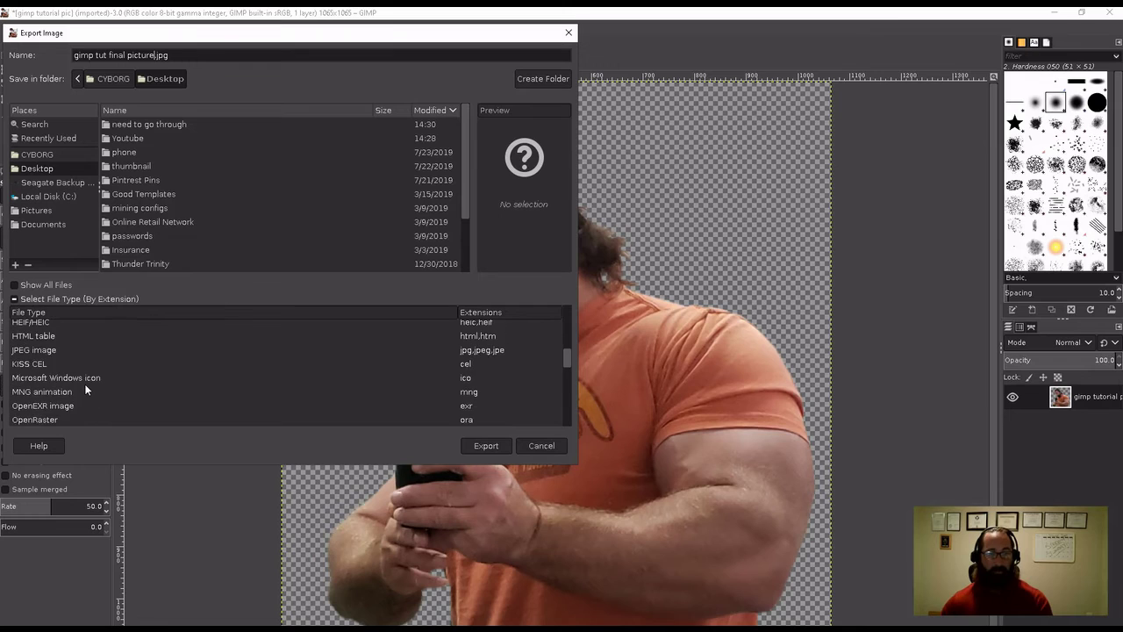
{"action": "scroll", "coordinate": [85, 389], "scroll_direction": "down", "scroll_amount": 2}
{"action": "scroll", "coordinate": [85, 389], "scroll_direction": "down", "scroll_amount": 1}
{"action": "scroll", "coordinate": [85, 389], "scroll_direction": "down", "scroll_amount": 4}
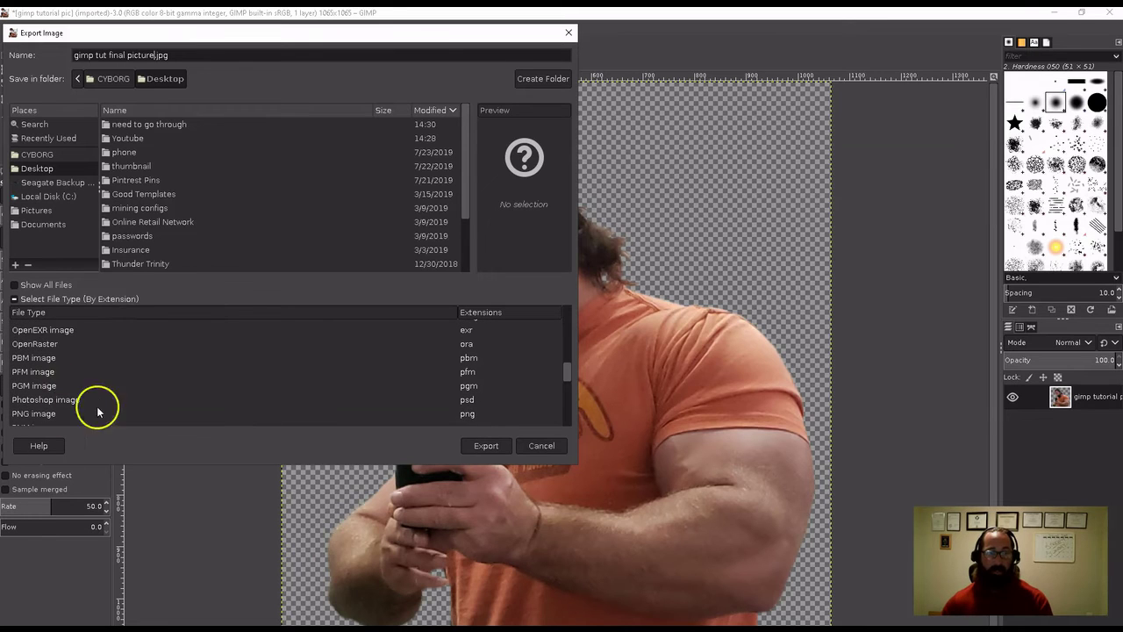
{"action": "left_click", "coordinate": [37, 414]}
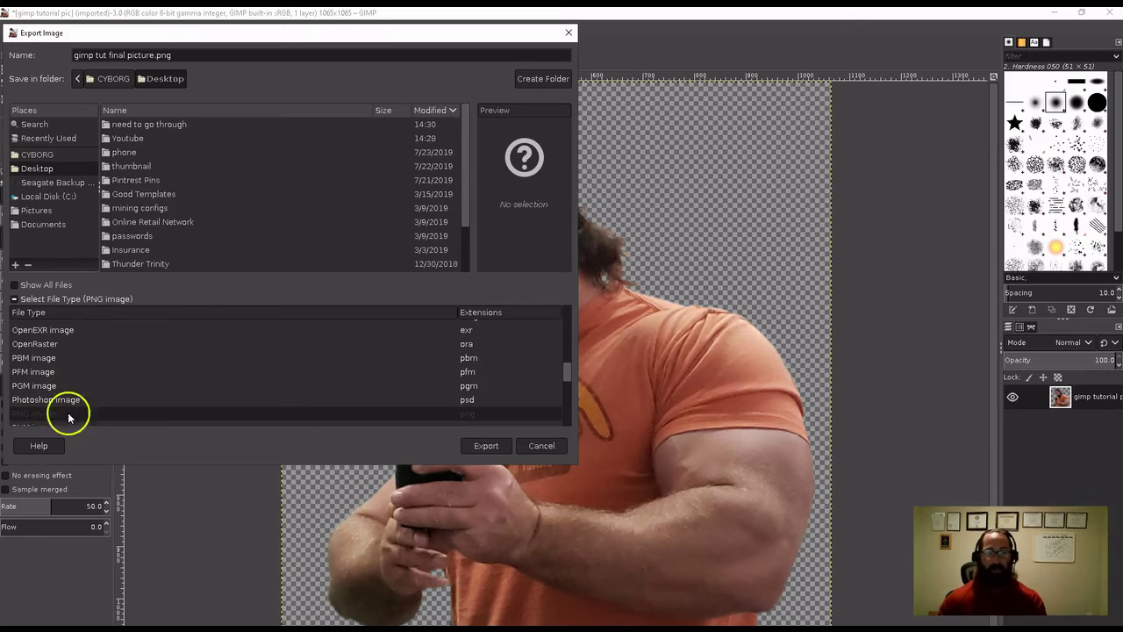
{"action": "left_click", "coordinate": [483, 447]}
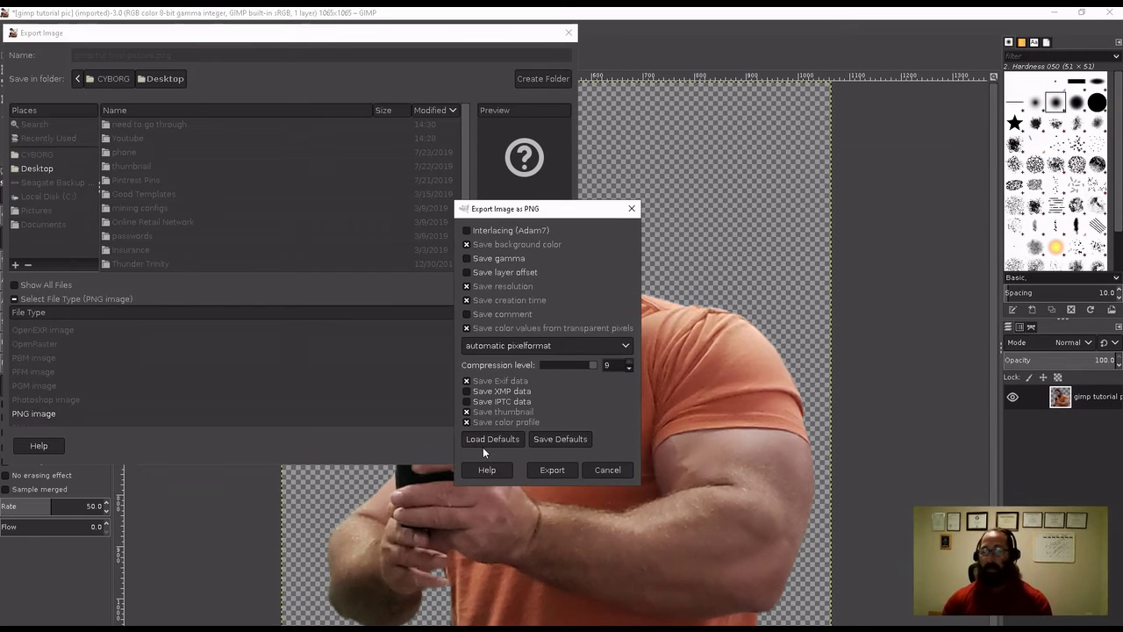
{"action": "left_click", "coordinate": [560, 472]}
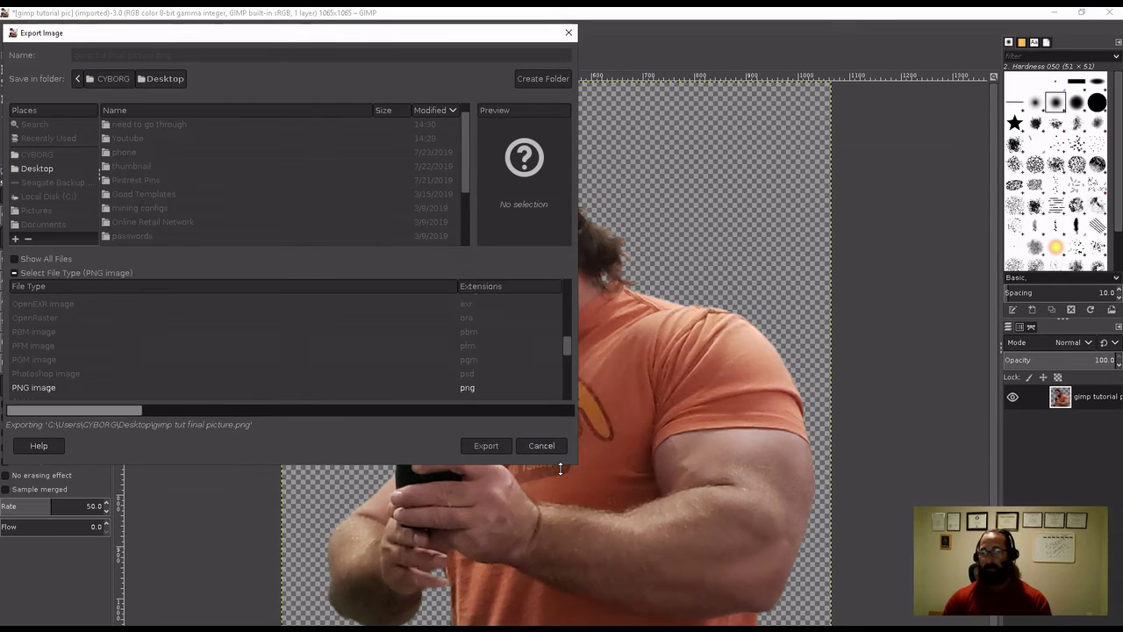